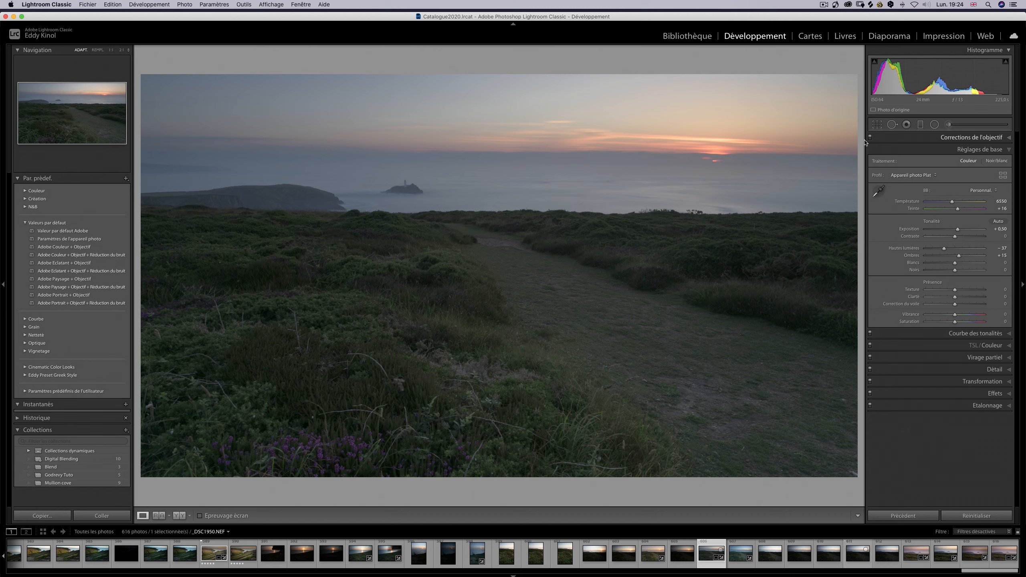
Step: Inspect the photo for dust spots, and open a 16-bit ProPhoto TIFF copy with Lightroom adjustments in Luminar 4
left_click(891, 125)
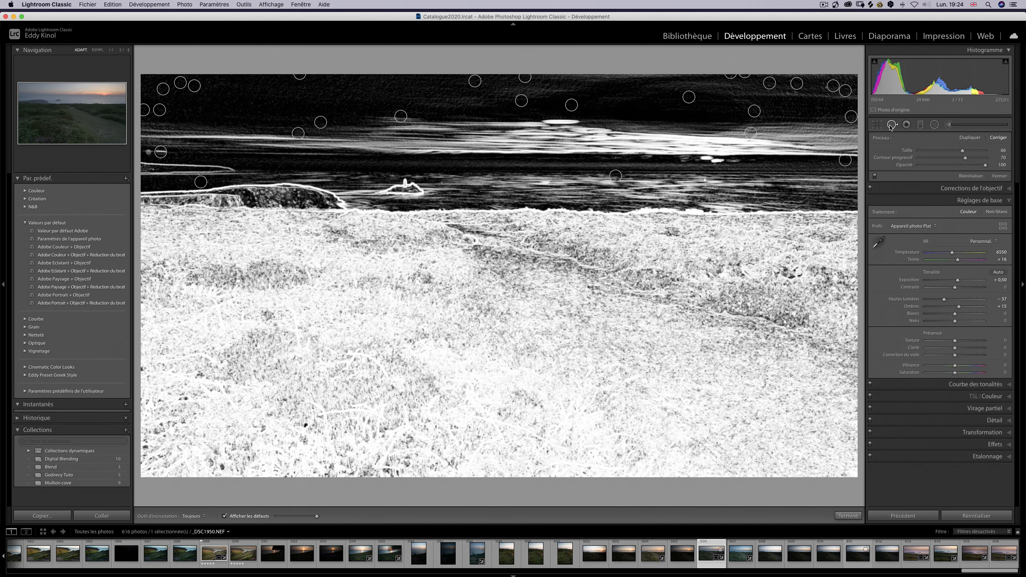
left_click(891, 125)
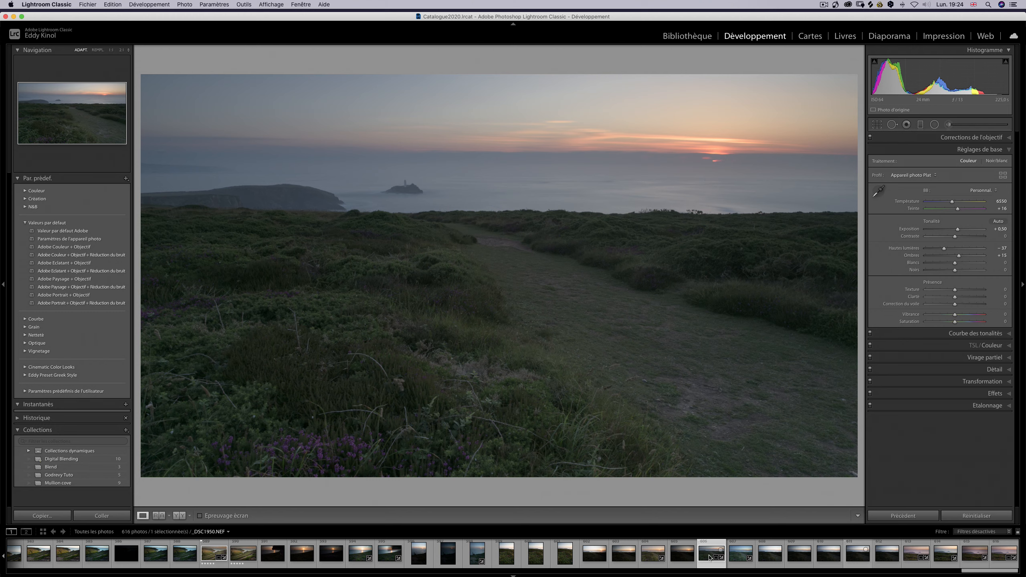
right_click(708, 553)
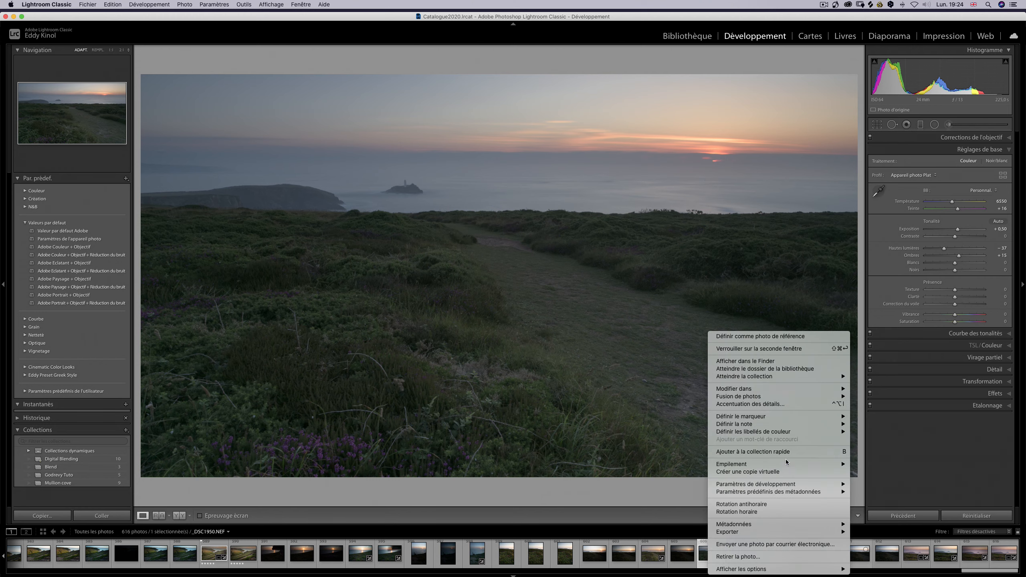
mouse_move(781, 388)
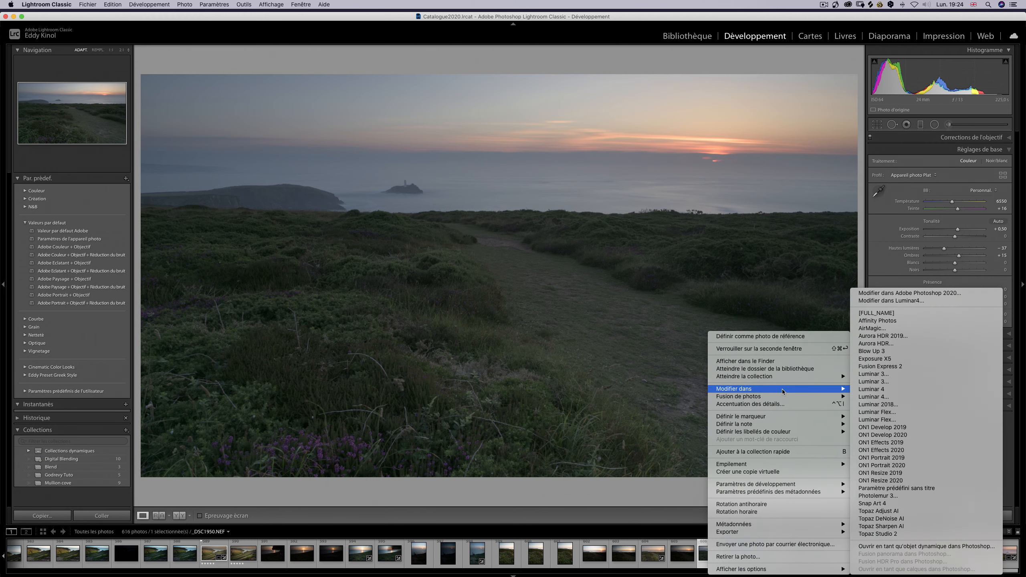
left_click(892, 397)
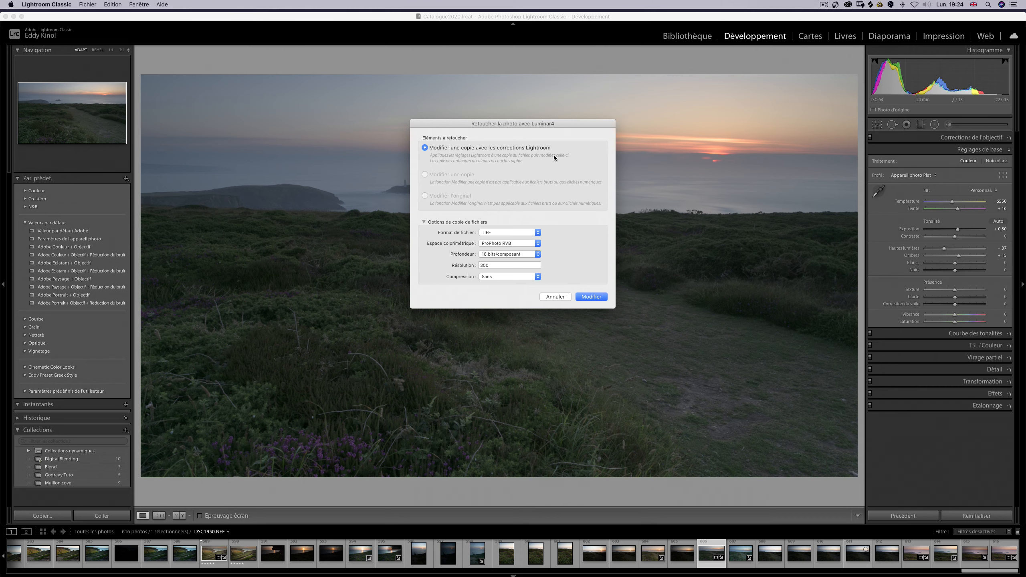
left_click(586, 296)
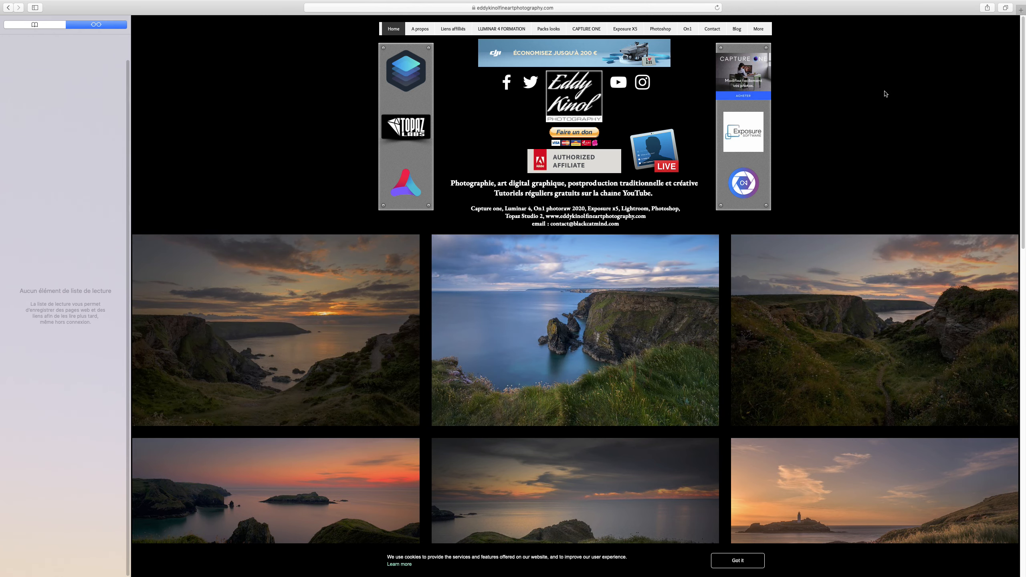
Step: Review the website's Luminar 4 training playlists and its downloadable looks packs
left_click(492, 30)
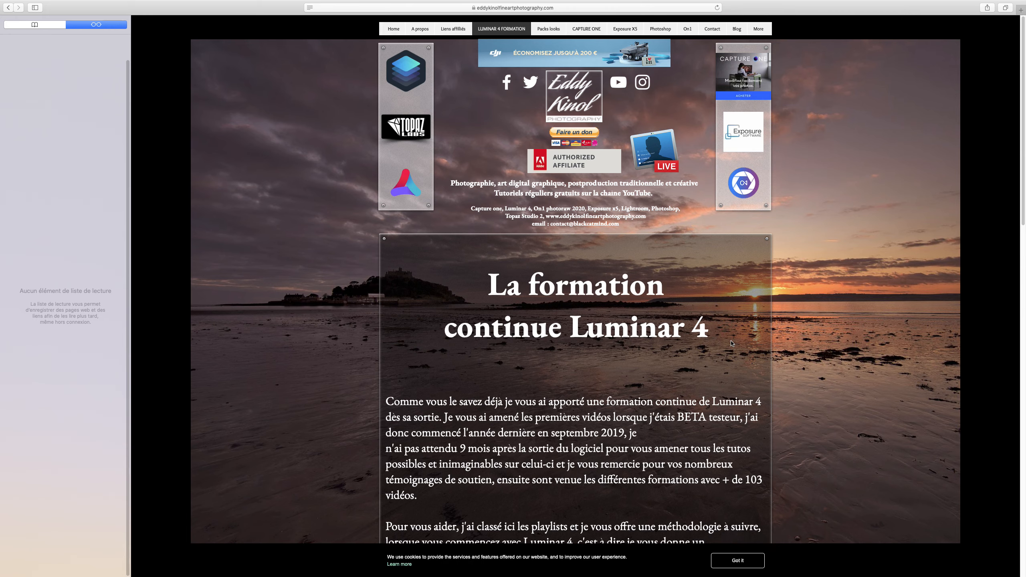
scroll(732, 343, "down", 5)
scroll(572, 332, "down", 4)
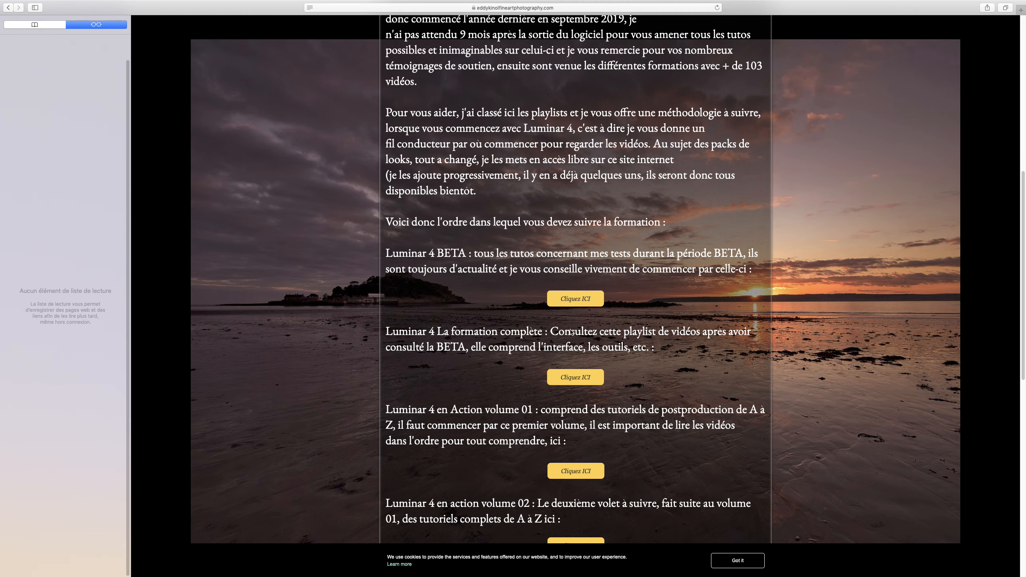
scroll(572, 332, "down", 10)
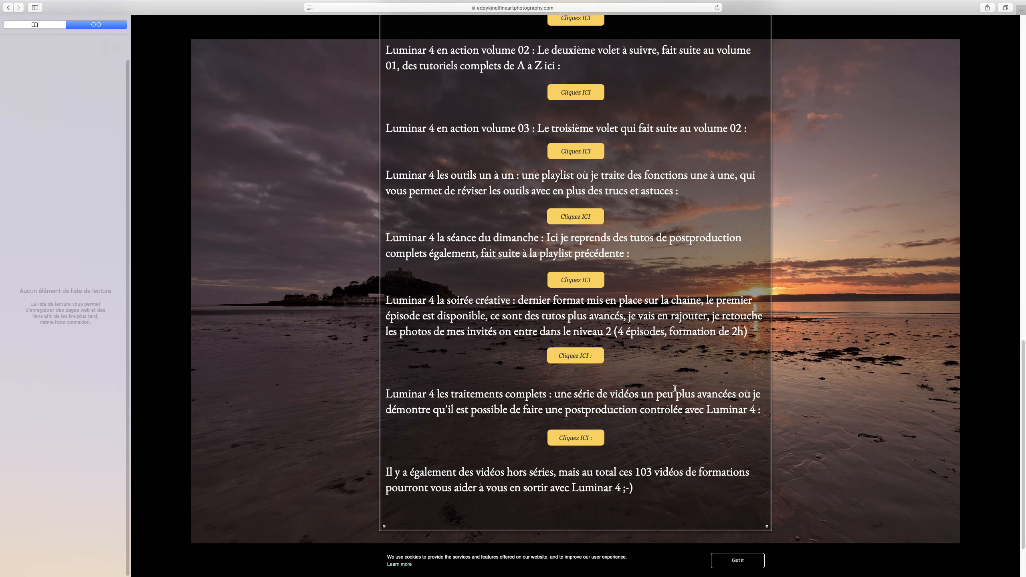
scroll(674, 389, "up", 20)
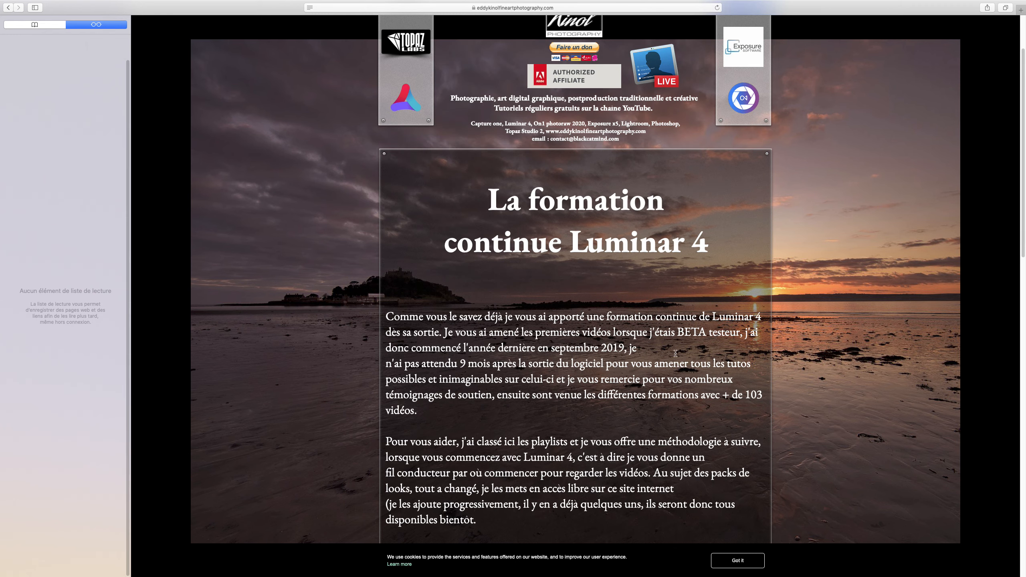
scroll(586, 168, "down", 15)
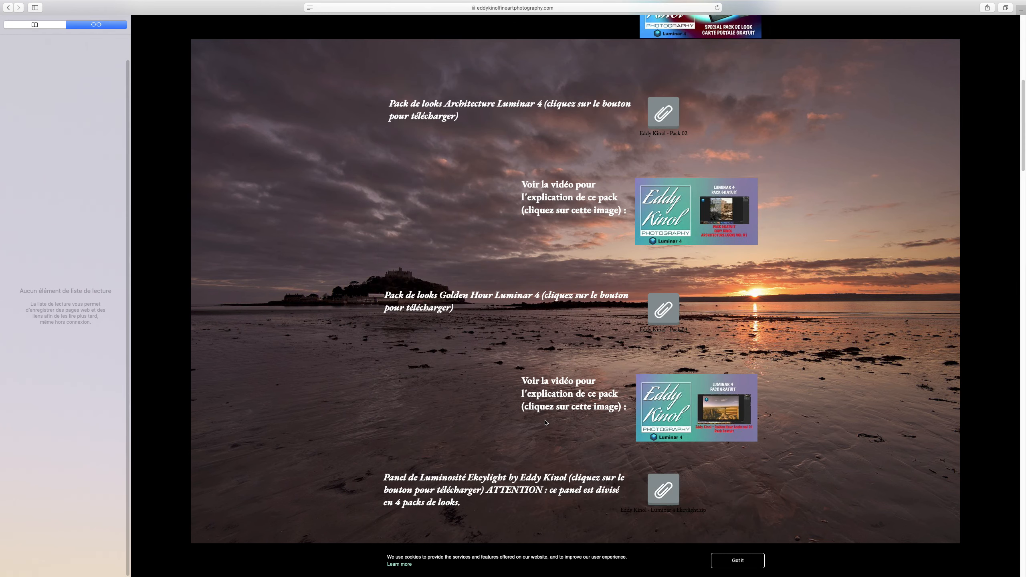
scroll(546, 422, "down", 6)
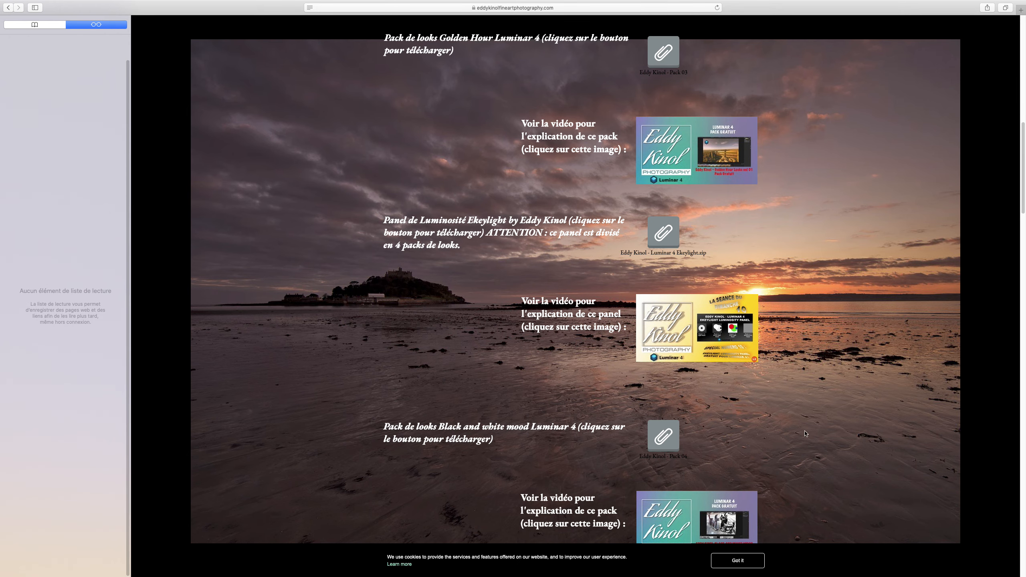
scroll(805, 434, "up", 15)
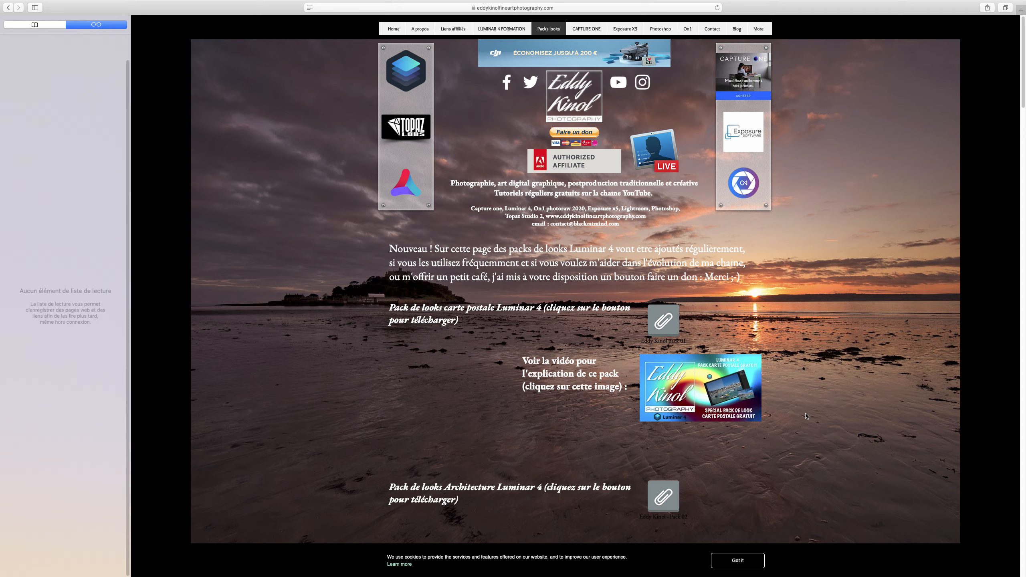
Step: Switch to Luminar 4 and hide the preset strip to enlarge the image area
left_click(582, 568)
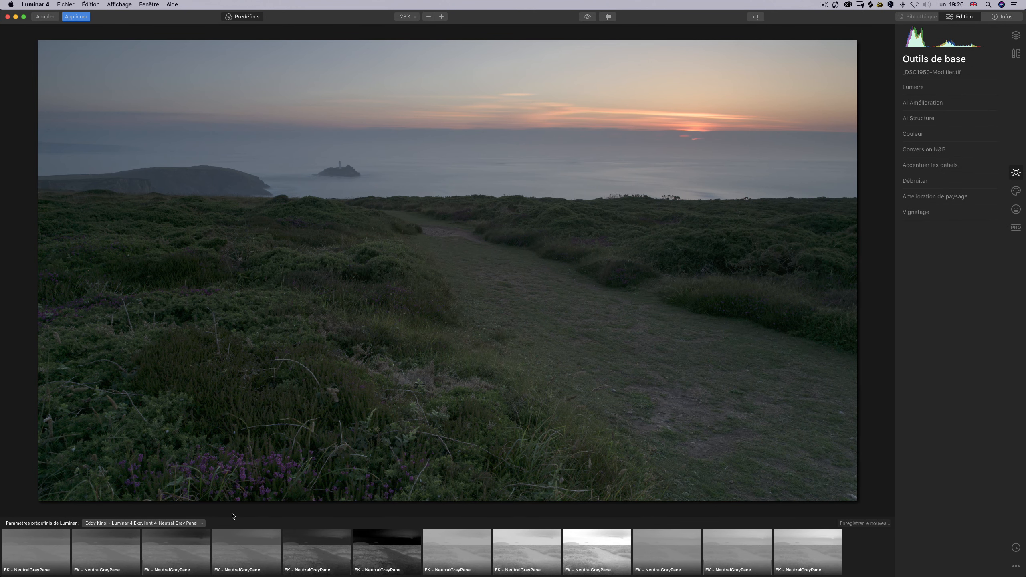
left_click(246, 16)
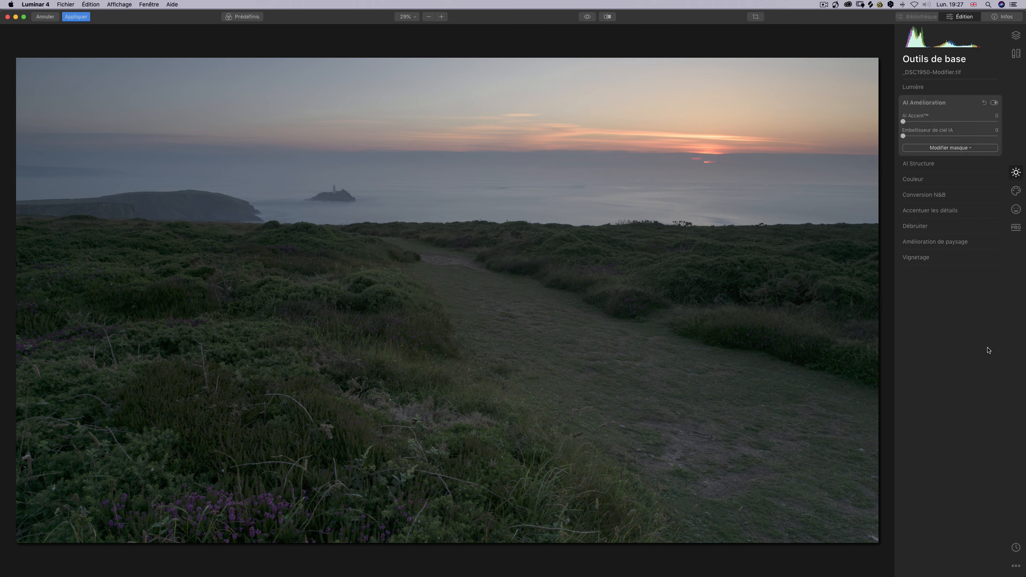
Step: Try AI Accent strengths from 0 to 100 on the photo, ending at 93
left_click(926, 124)
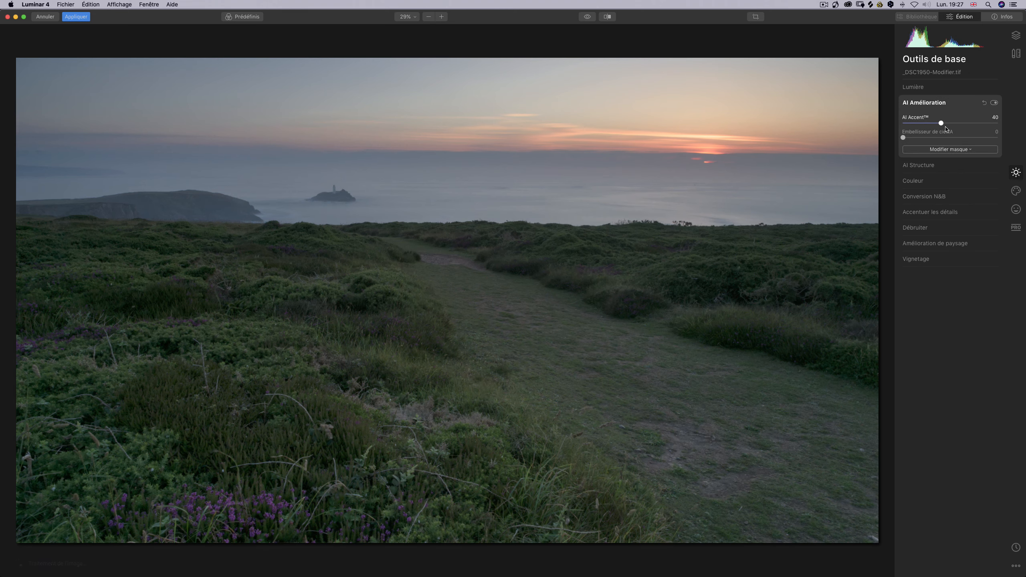
left_click(956, 124)
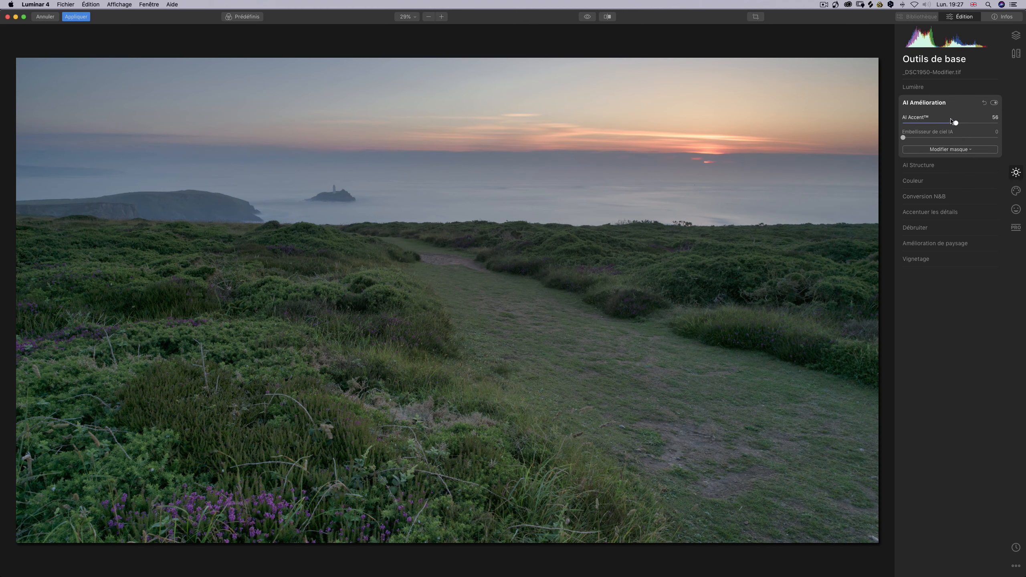
left_click_drag(956, 123, 997, 123)
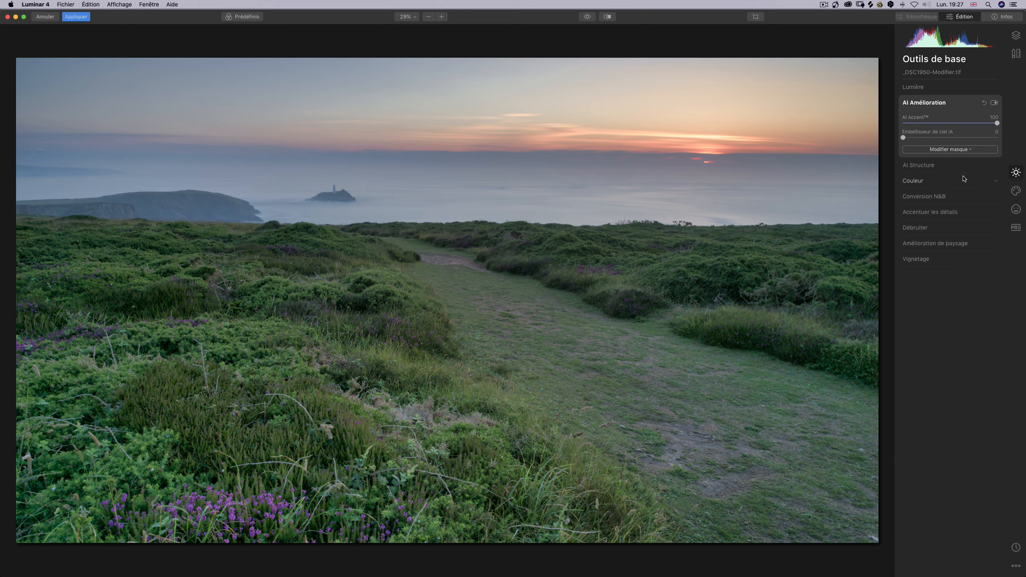
left_click_drag(996, 124, 848, 125)
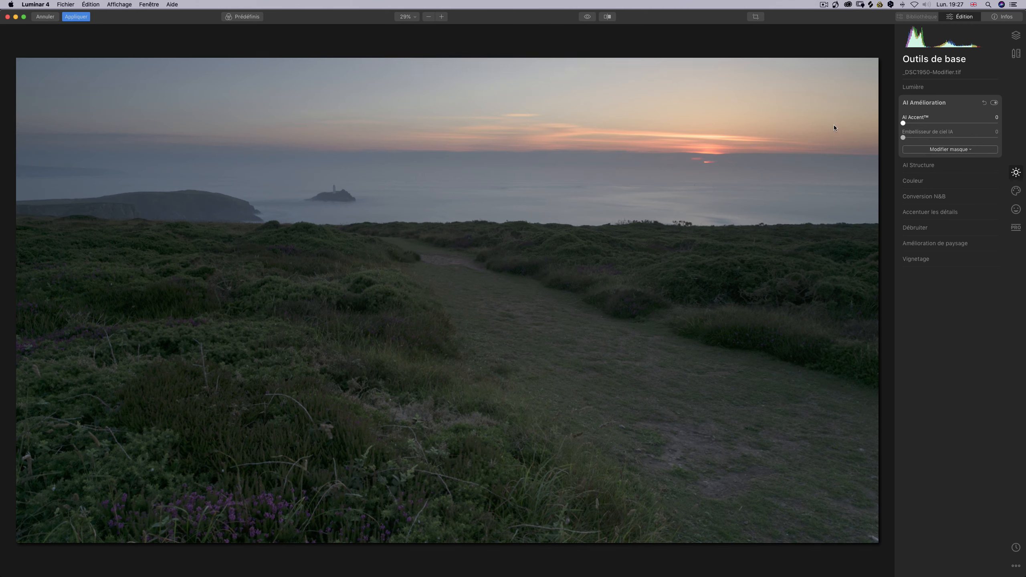
mouse_move(997, 124)
left_mouse_down()
mouse_move(859, 123)
mouse_move(1023, 125)
mouse_move(843, 123)
mouse_move(990, 125)
left_mouse_up()
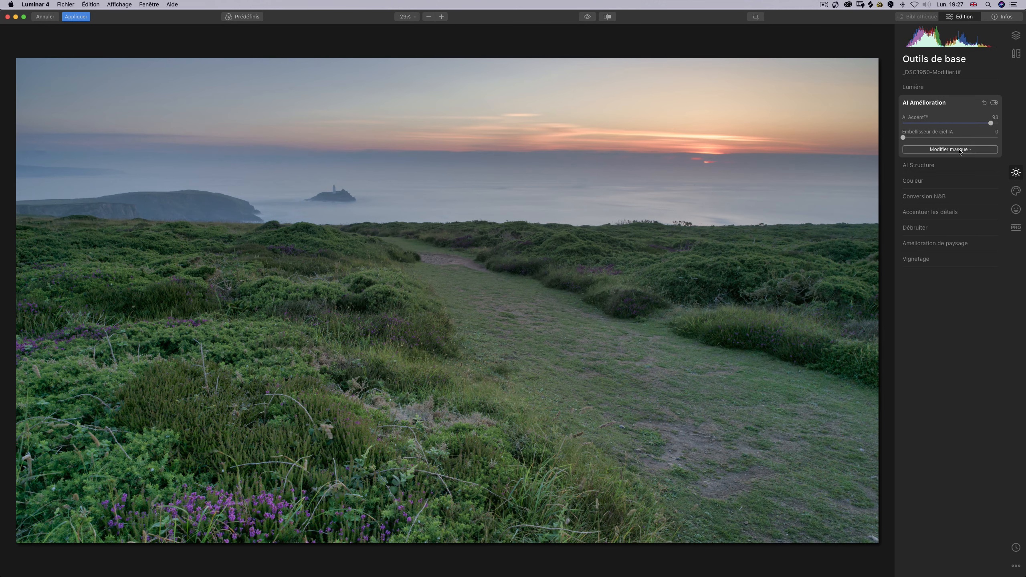
Step: Set the AI Structure amount to 35 and lower the shadows in the Light tool to -63
left_click(915, 165)
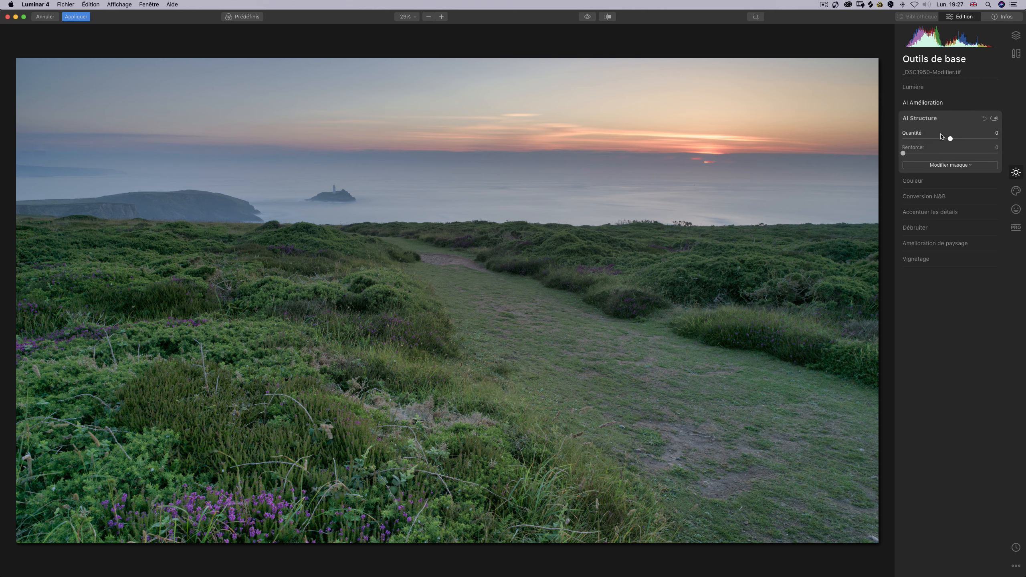
left_click_drag(960, 140, 969, 140)
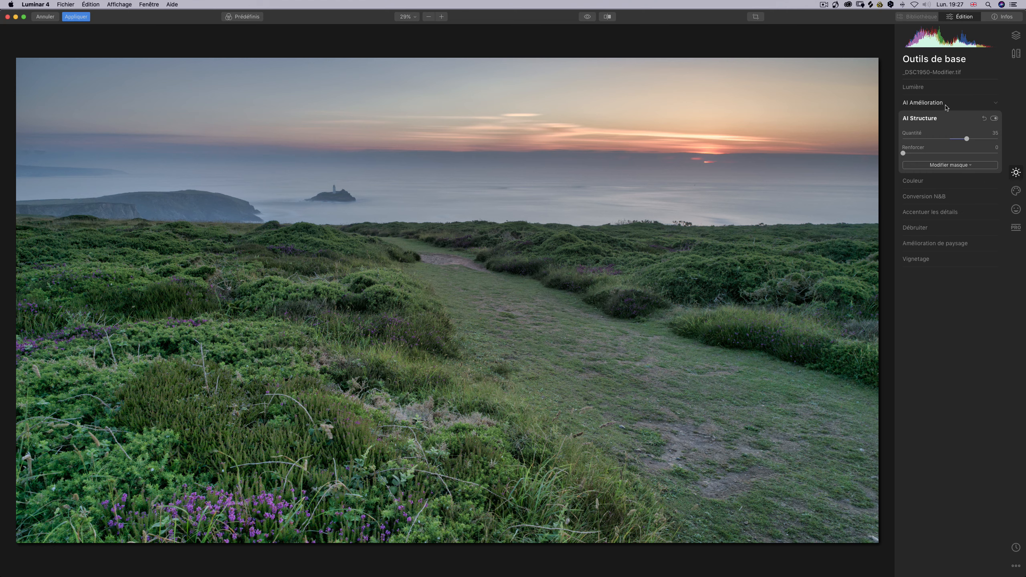
left_click(945, 87)
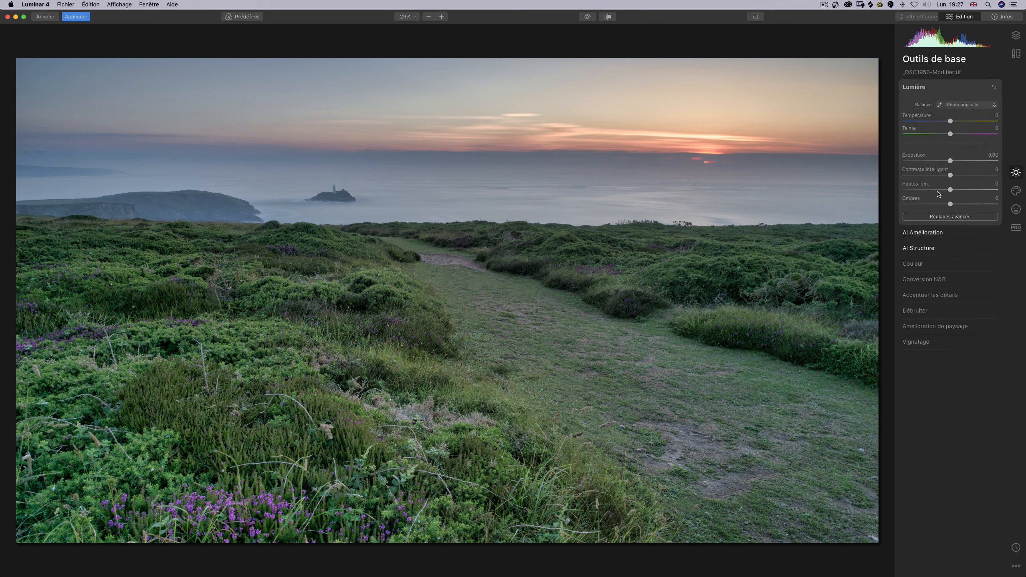
left_click_drag(951, 204, 920, 204)
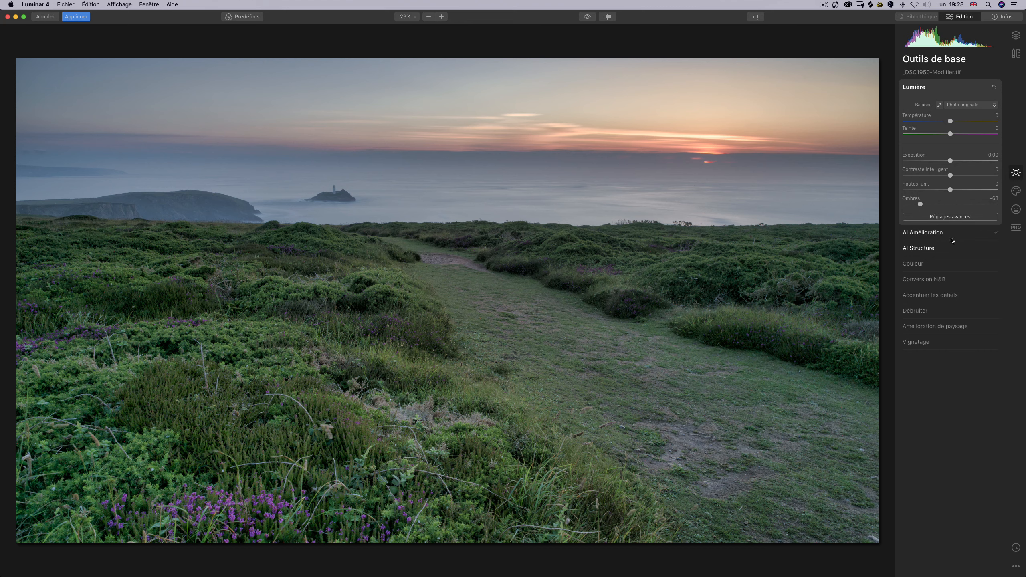
Step: Tone down the greens in the advanced Color settings with hue -22, saturation -16 and luminance about -19
left_click(914, 264)
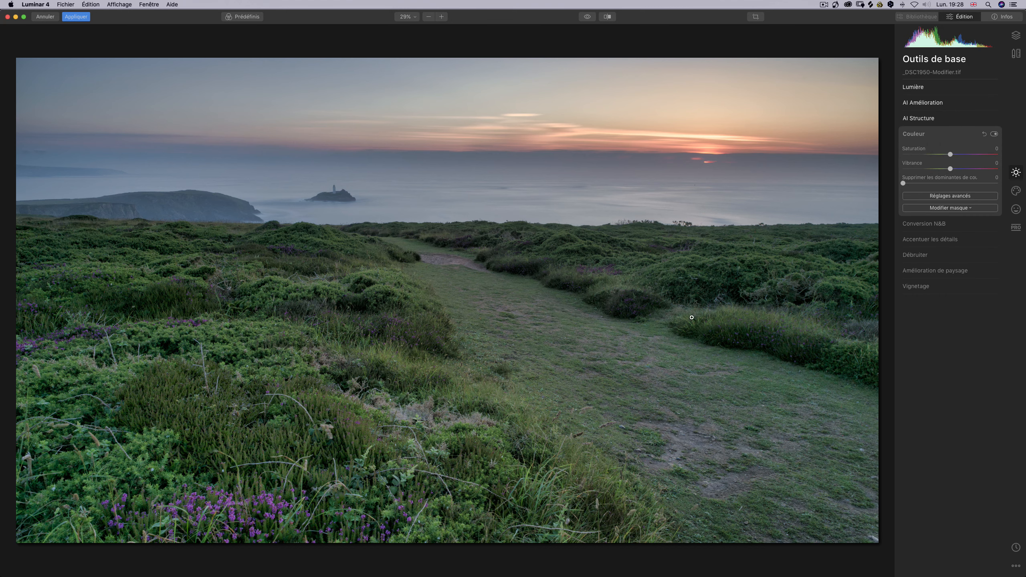
left_click(950, 196)
left_click(944, 208)
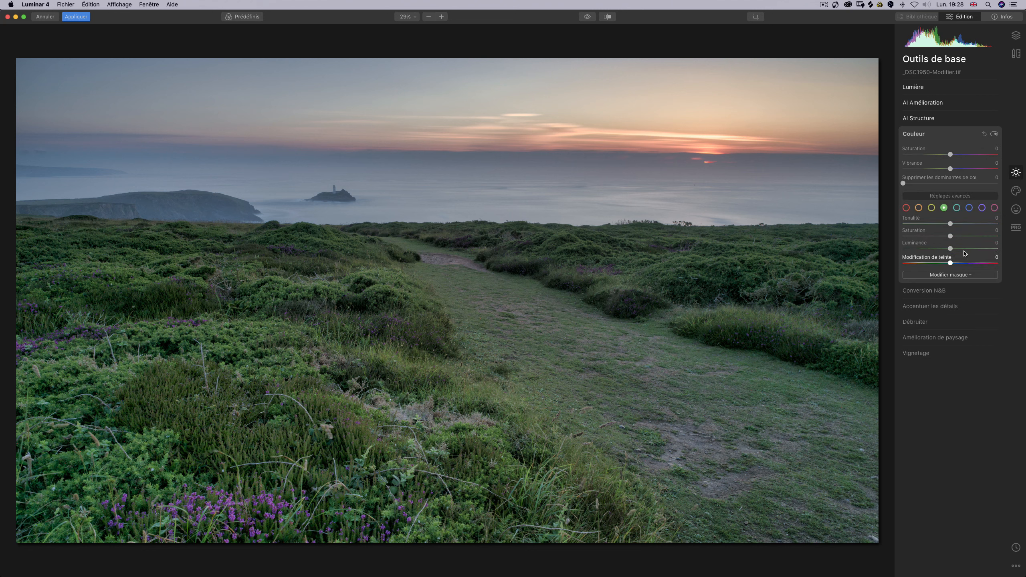
left_click(942, 236)
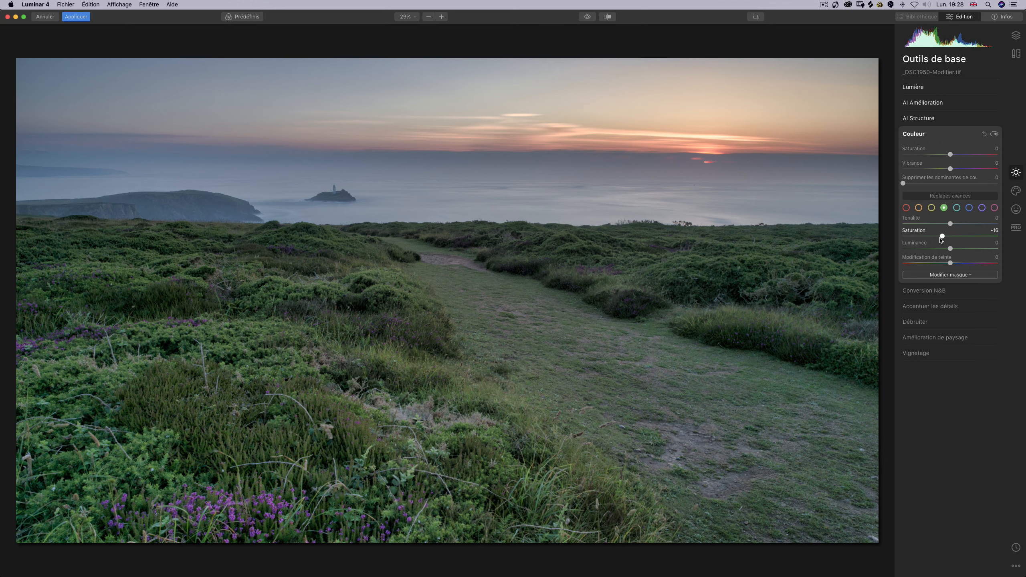
left_click(938, 225)
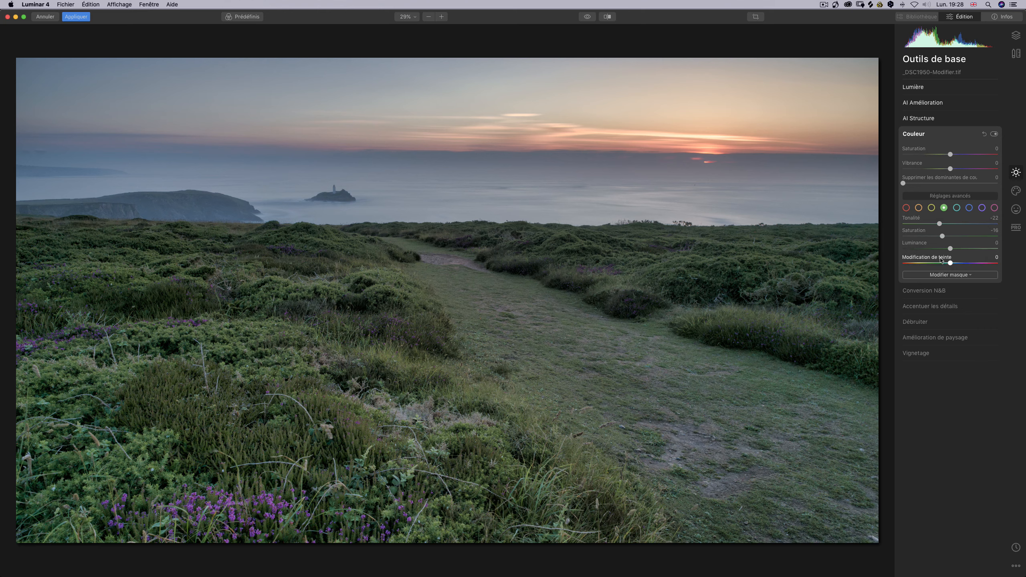
left_click(940, 248)
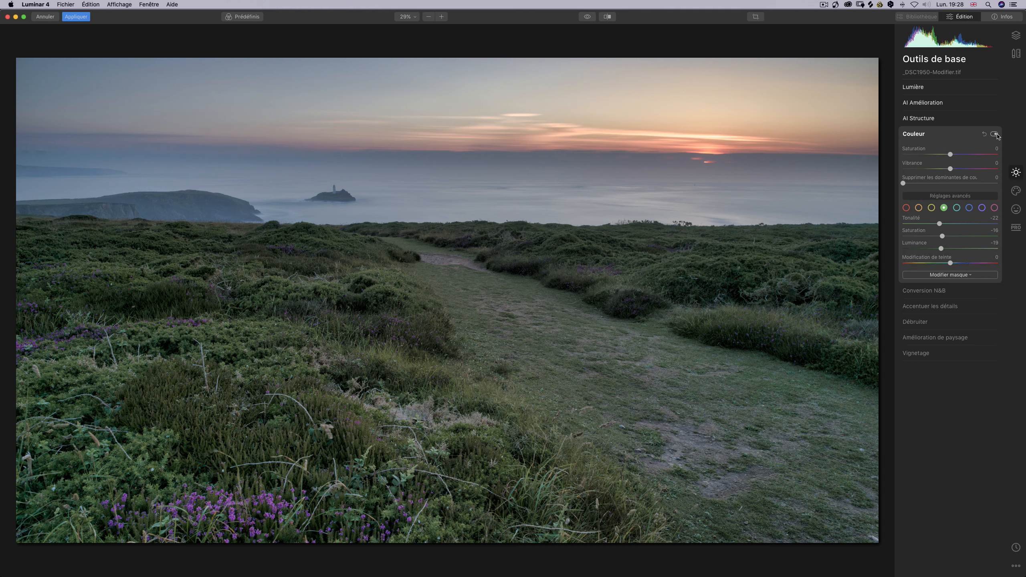
Step: Compare the photo with and without the Color adjustments
left_click(995, 134)
left_click(995, 135)
left_click(994, 134)
left_click(995, 135)
Step: Set AI Accent to 57 and AI Sky Enhancer to 23
left_click(931, 89)
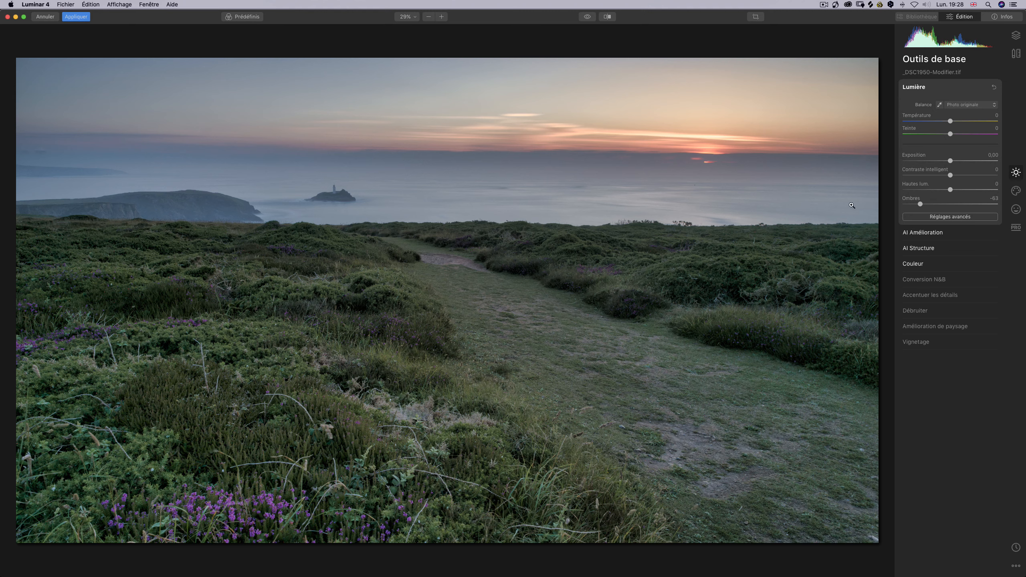
left_click(951, 233)
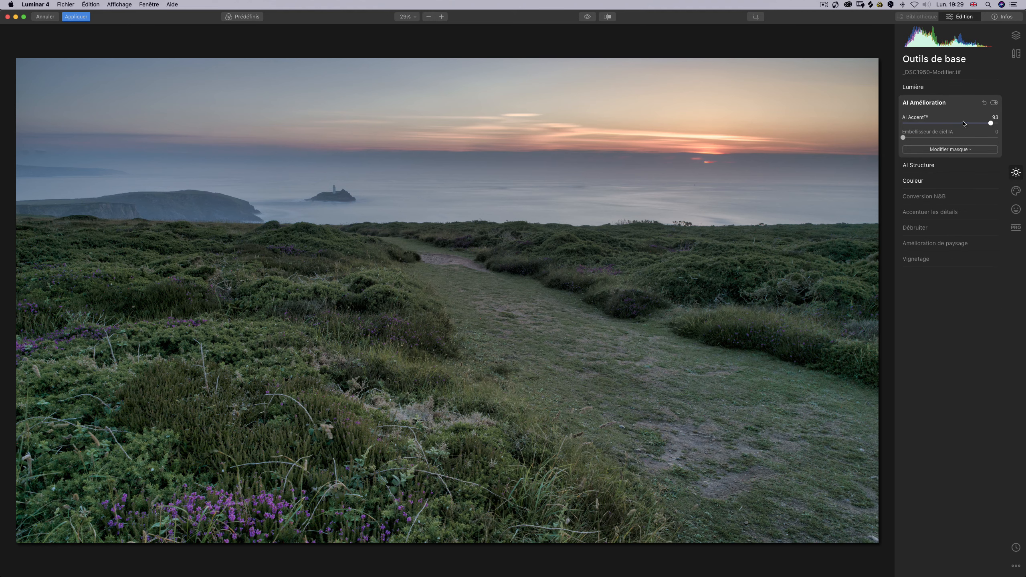
left_click_drag(969, 124, 958, 123)
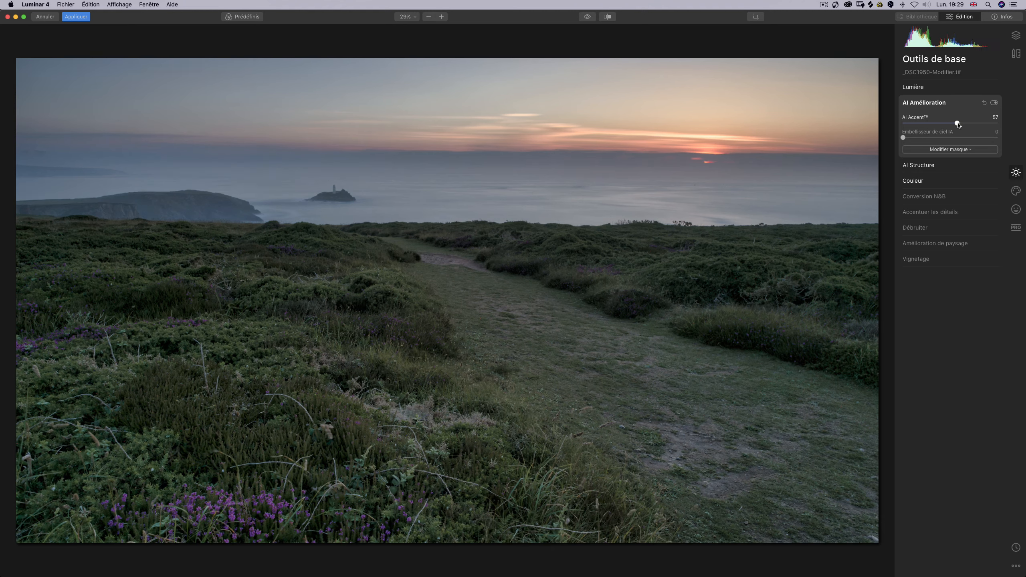
left_click_drag(904, 138, 925, 137)
Step: Compare the original photo with the edited version repeatedly to judge the overall effect
left_click(587, 20)
left_click(587, 18)
left_click(586, 19)
left_click(587, 19)
left_click(587, 20)
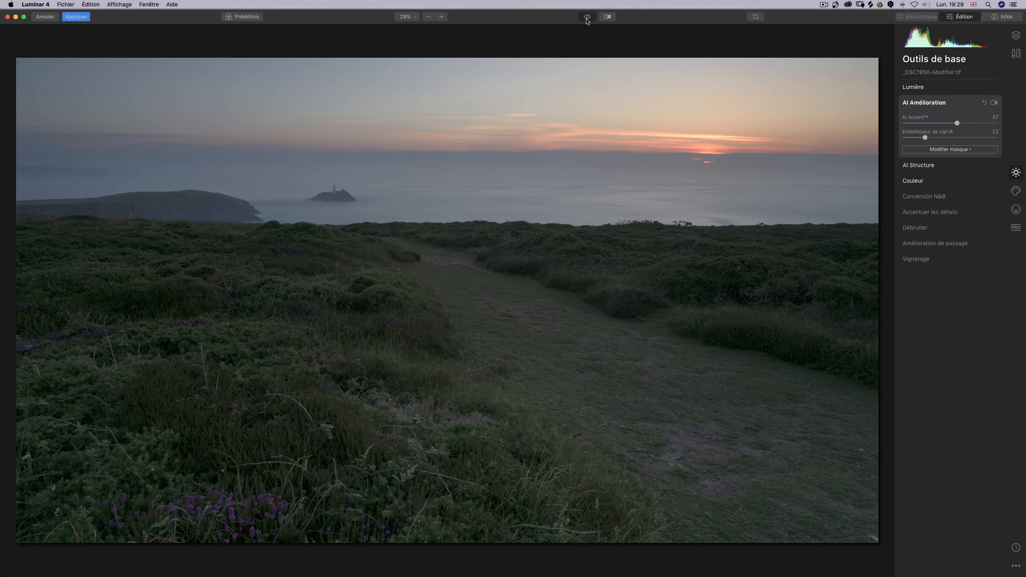
left_click(587, 19)
left_click(587, 19)
left_click(586, 19)
left_click(587, 19)
left_click(587, 19)
left_click(587, 19)
left_click(587, 19)
left_click(587, 20)
left_click(587, 20)
left_click(586, 19)
left_click(587, 19)
left_click(587, 19)
left_click(587, 20)
left_click(587, 19)
left_click(586, 20)
left_click(587, 20)
left_click(587, 19)
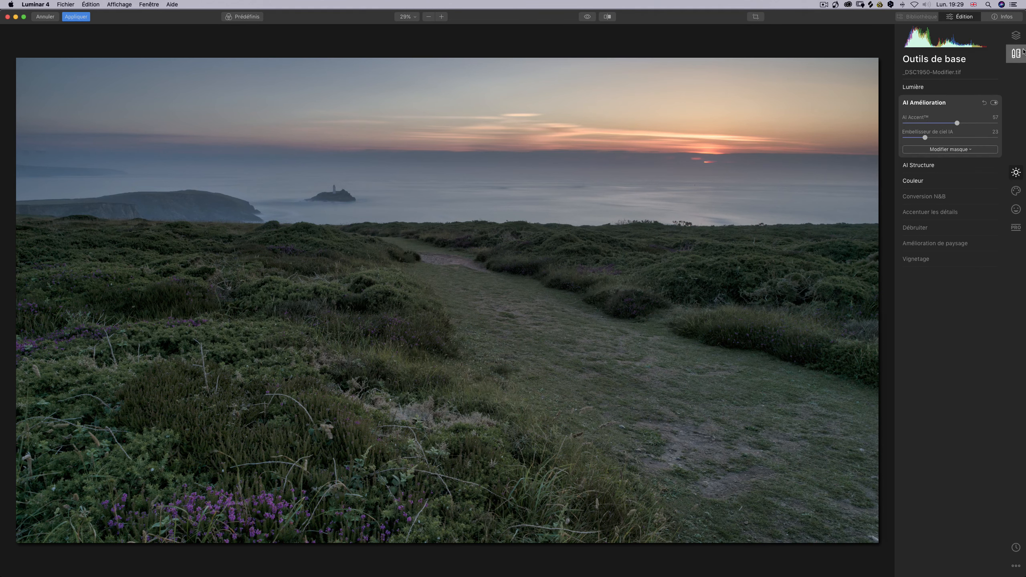
Step: Lower the overall adjustment amount of the base photo layer to 55
left_click(1016, 35)
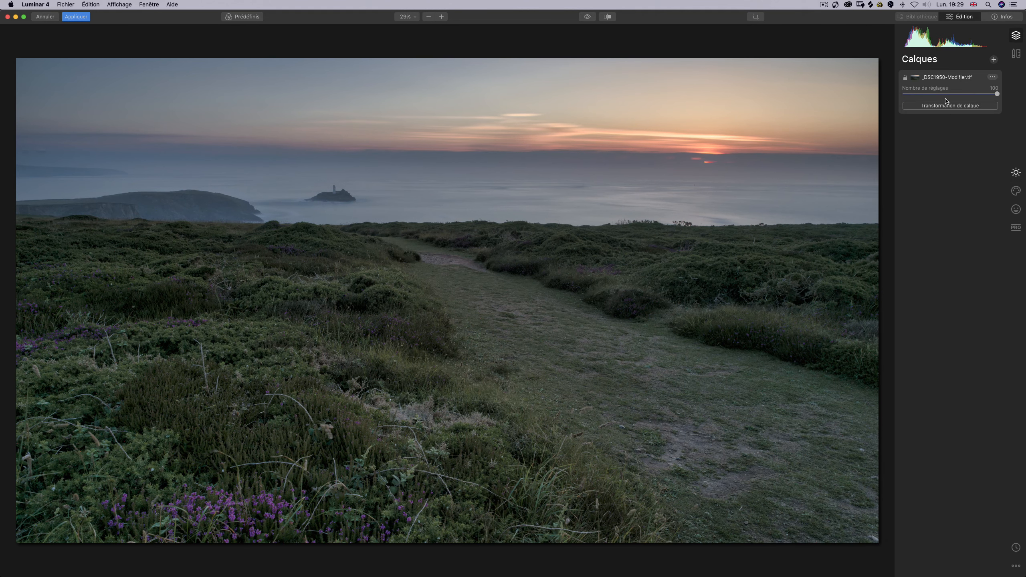
left_click_drag(998, 94, 968, 96)
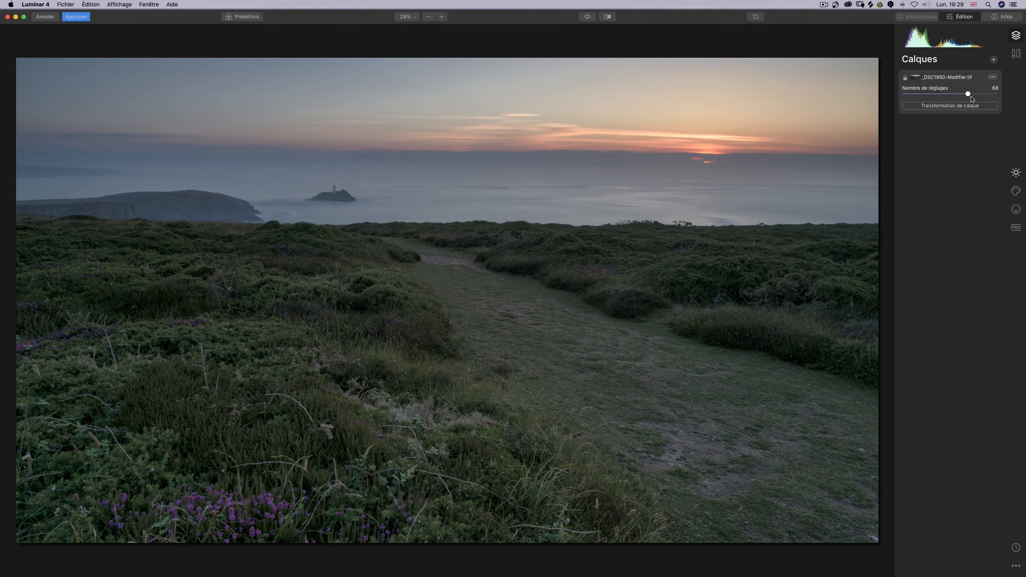
mouse_move(967, 95)
left_mouse_down()
mouse_move(856, 96)
mouse_move(956, 96)
left_mouse_up()
Step: Compare the original photo with the softened edit repeatedly to judge the reduced effect
left_click(587, 16)
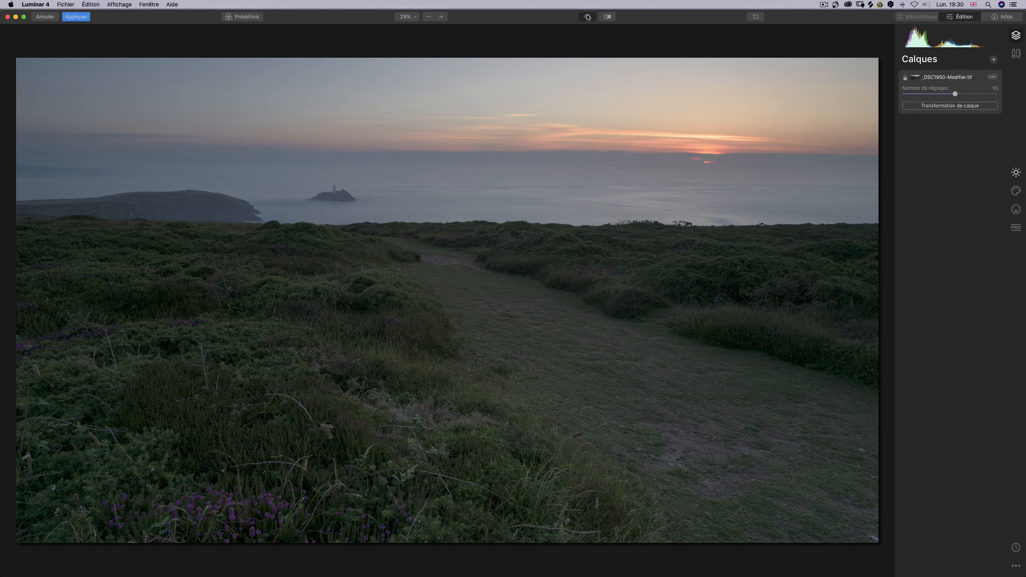
left_click(587, 17)
left_click(587, 17)
left_click(587, 17)
left_click(587, 16)
left_click(587, 16)
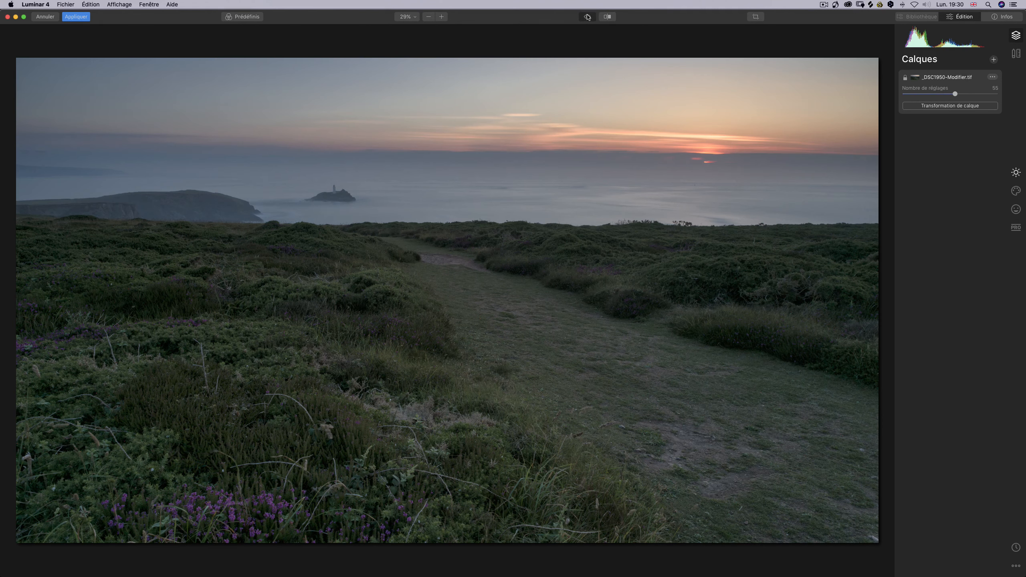
left_click(587, 16)
left_click(587, 17)
left_click(586, 18)
left_click(586, 18)
left_click(586, 18)
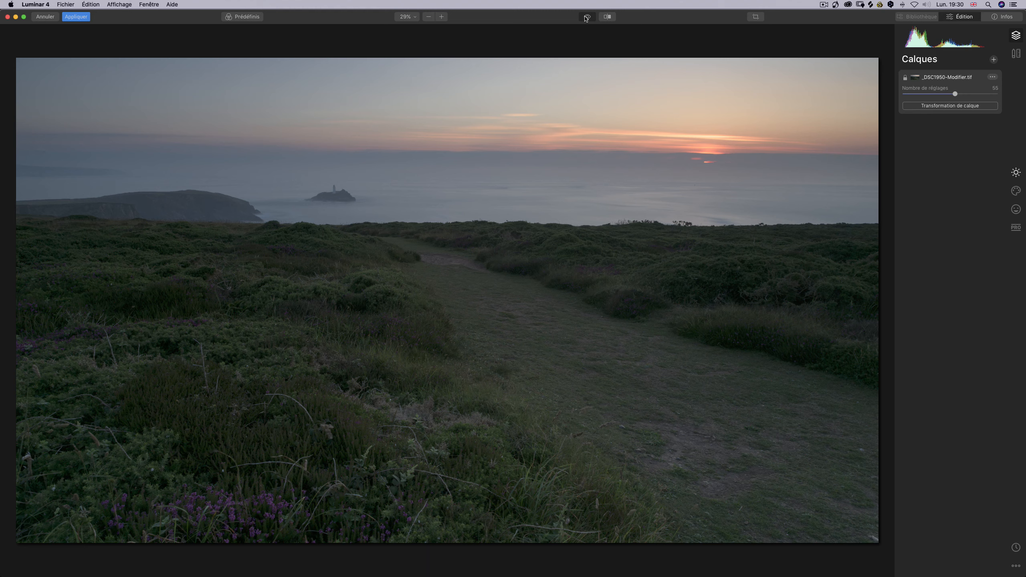
left_click(585, 18)
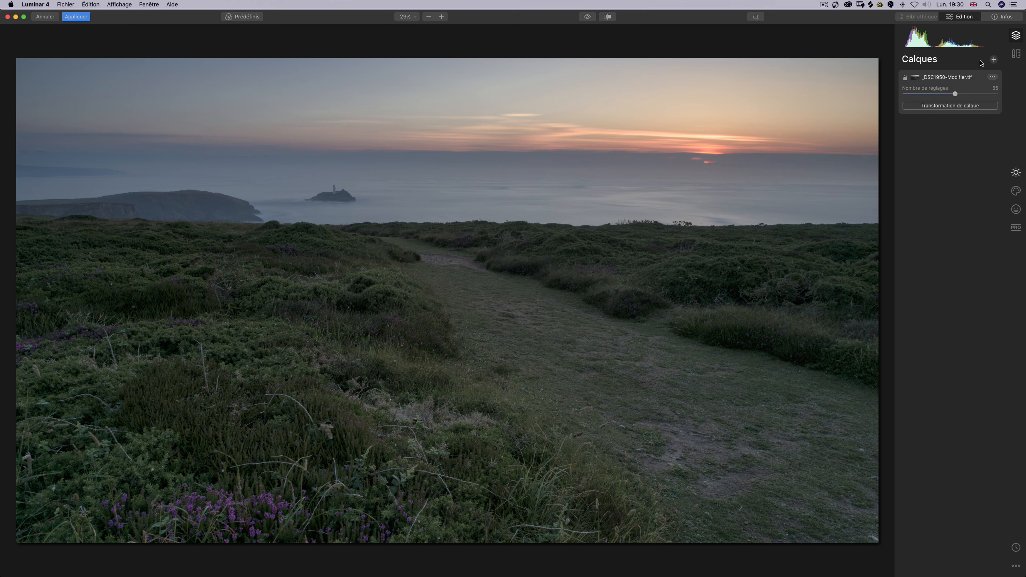
Step: Add two new adjustment layers above the photo layer
left_click(995, 60)
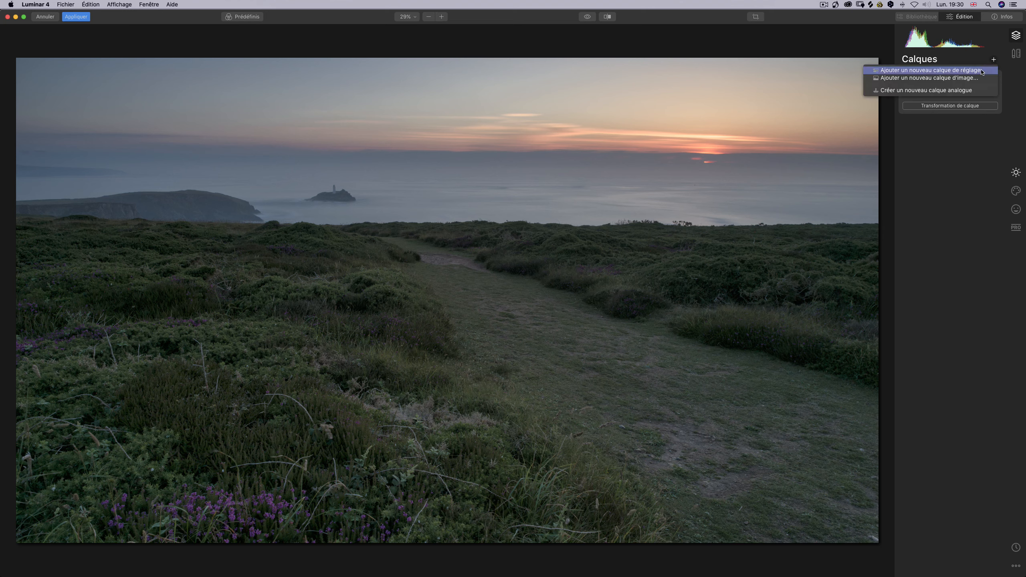
left_click(982, 70)
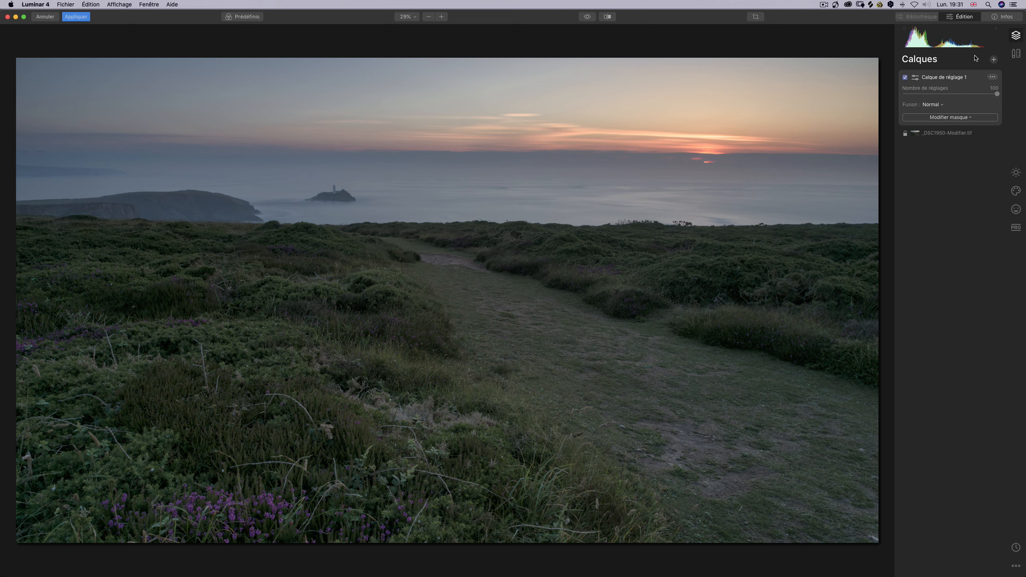
left_click(994, 60)
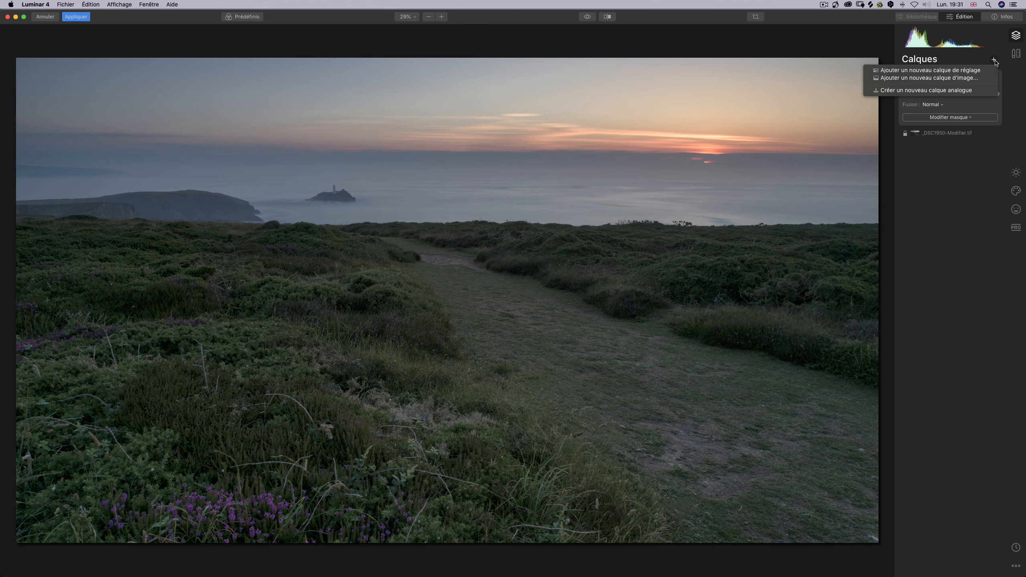
left_click(969, 71)
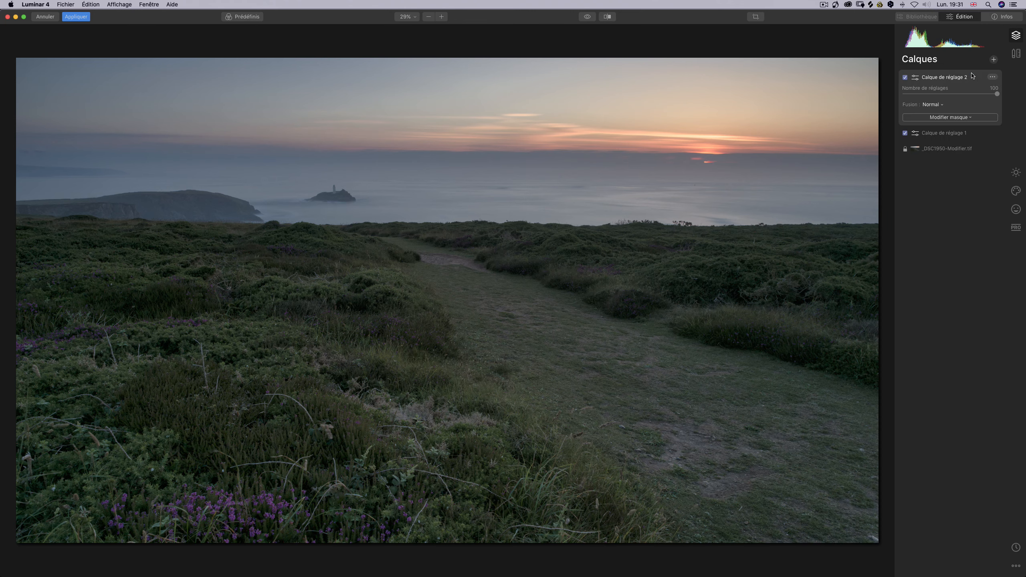
Step: Try the Lightpanel_DRK05 look, then apply Lightpanel_DRK06 from the Ekeylight 1_Light Panel collection to Calque de réglage 2
left_click(245, 16)
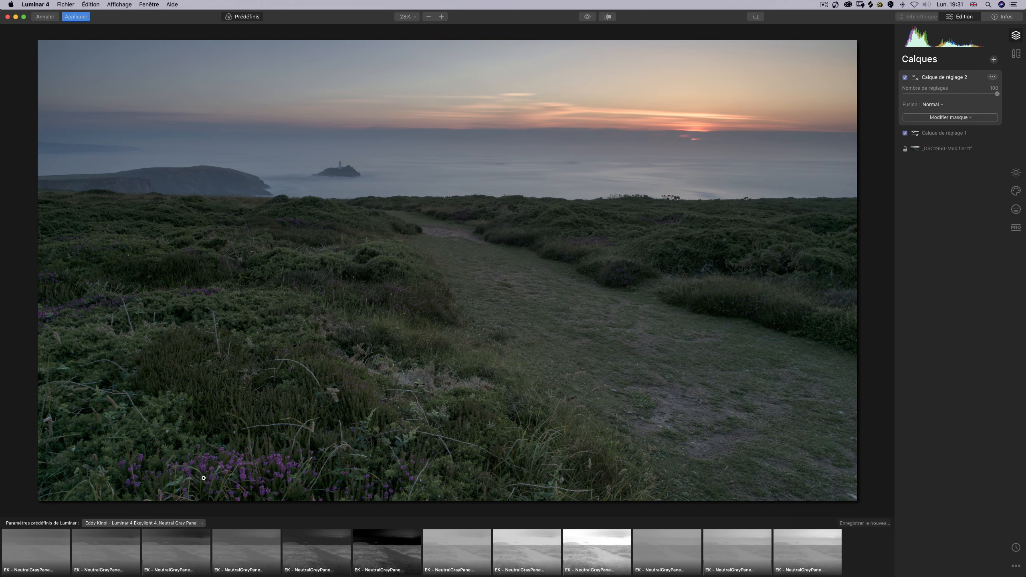
left_click(196, 524)
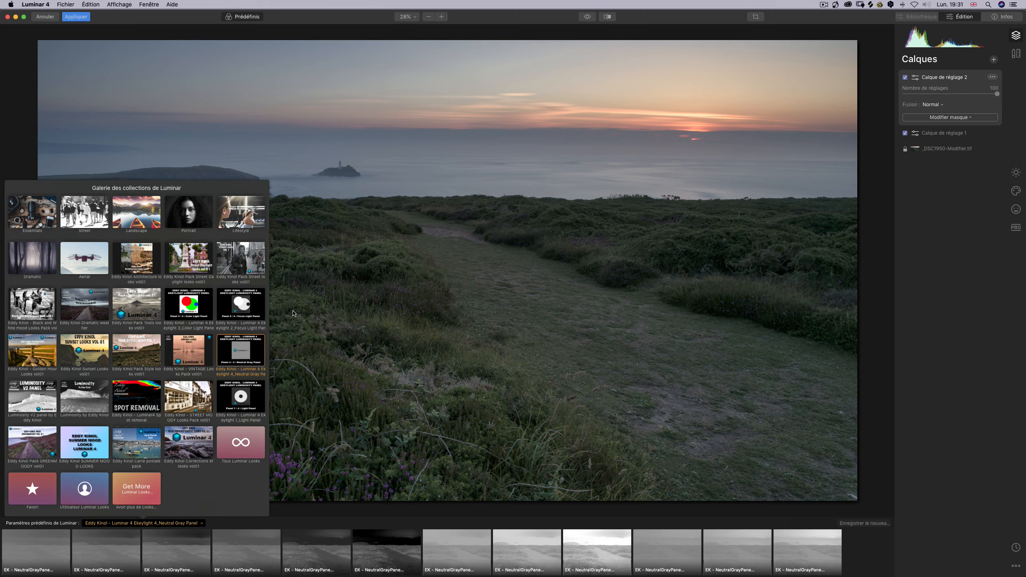
left_click(238, 395)
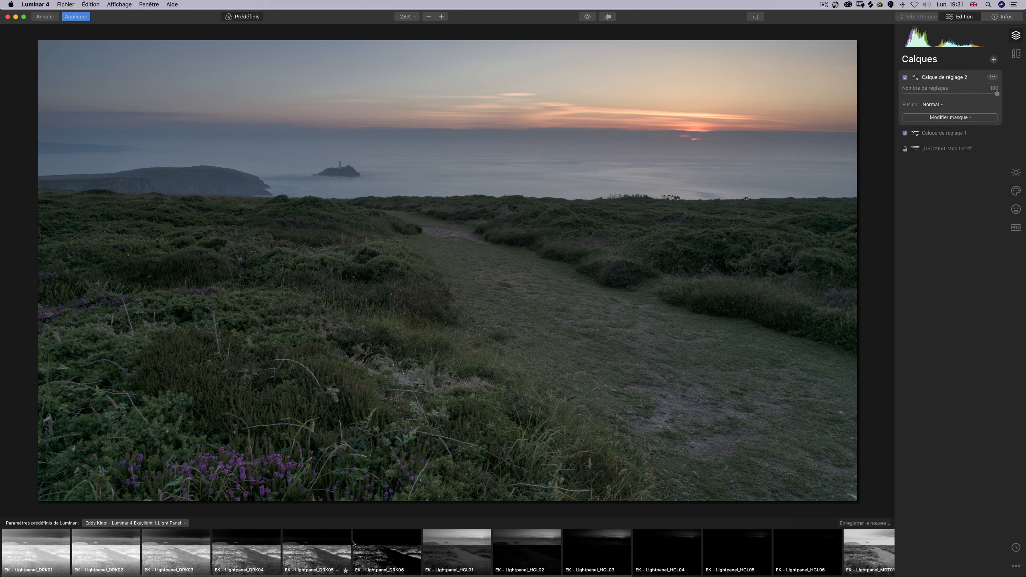
left_click(372, 554)
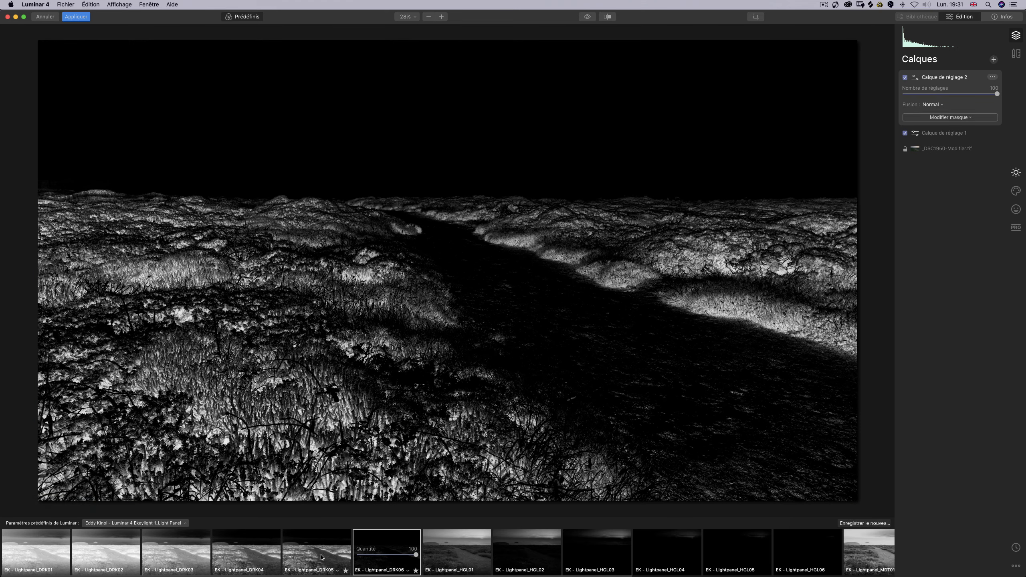
left_click(322, 557)
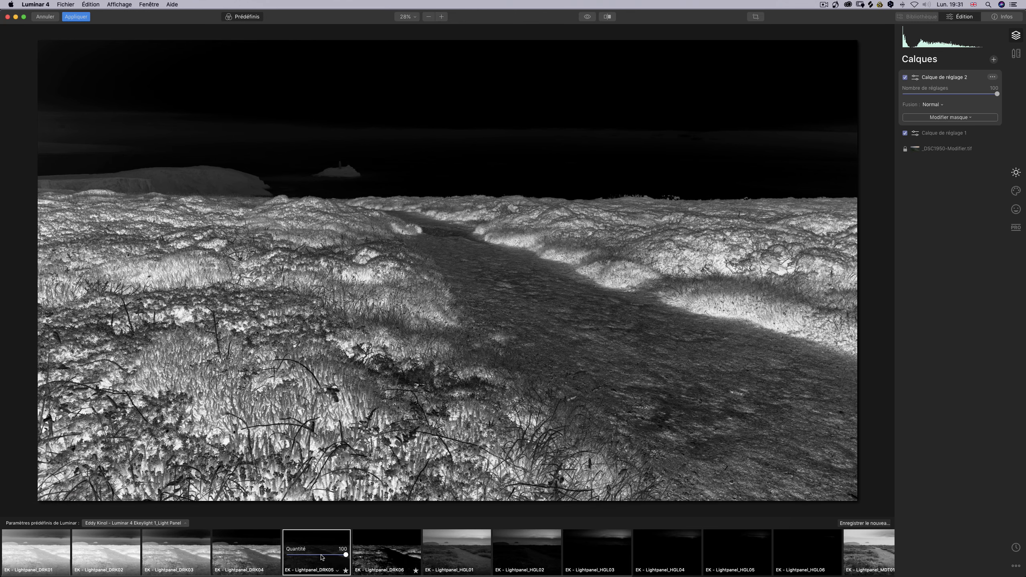
left_click(375, 556)
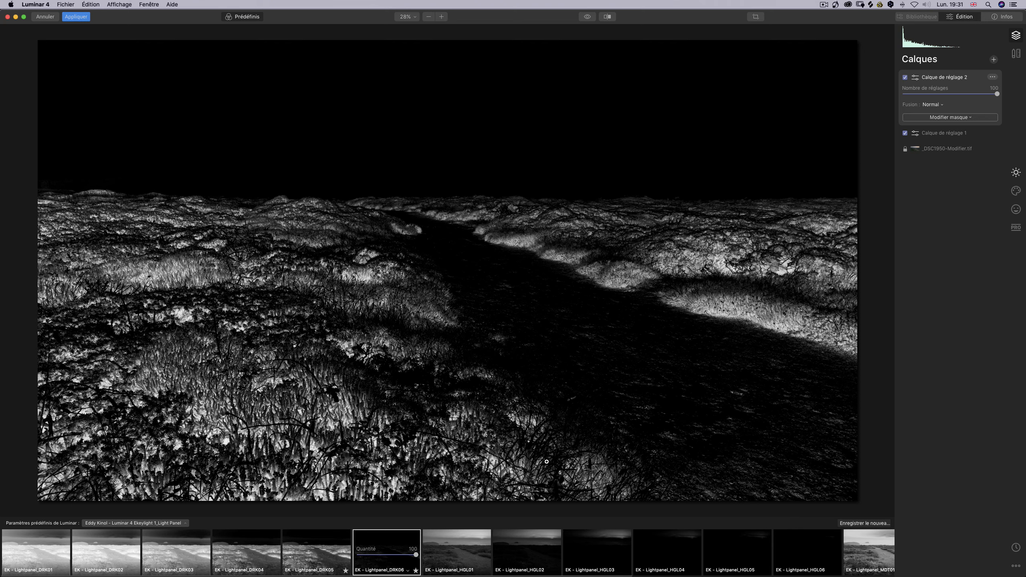
Step: Set the exposure of Calque de réglage 2 to -1.53 and give the layer a luminosity mask
left_click(1016, 173)
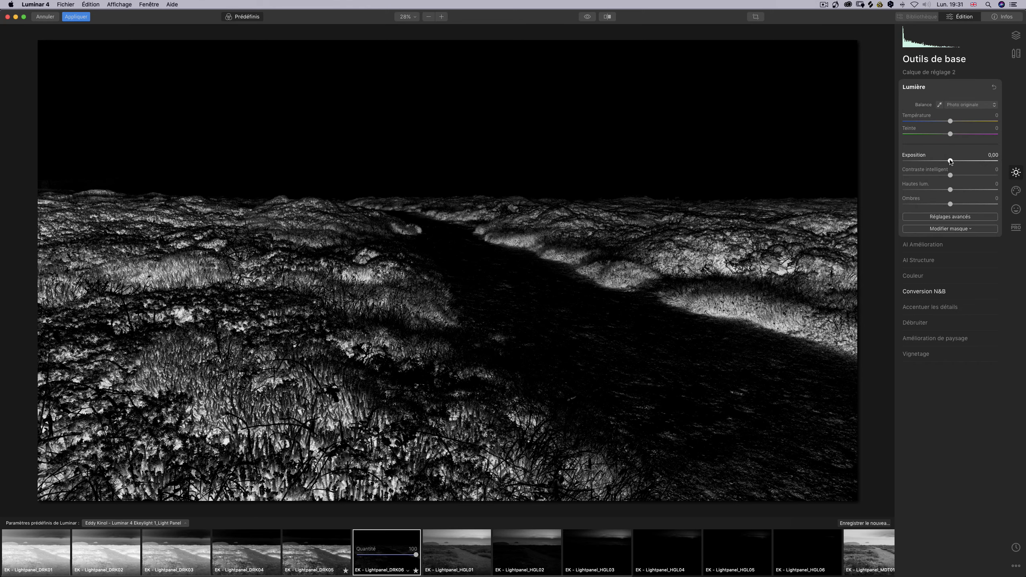
mouse_move(950, 161)
left_mouse_down()
mouse_move(962, 161)
mouse_move(936, 161)
left_mouse_up()
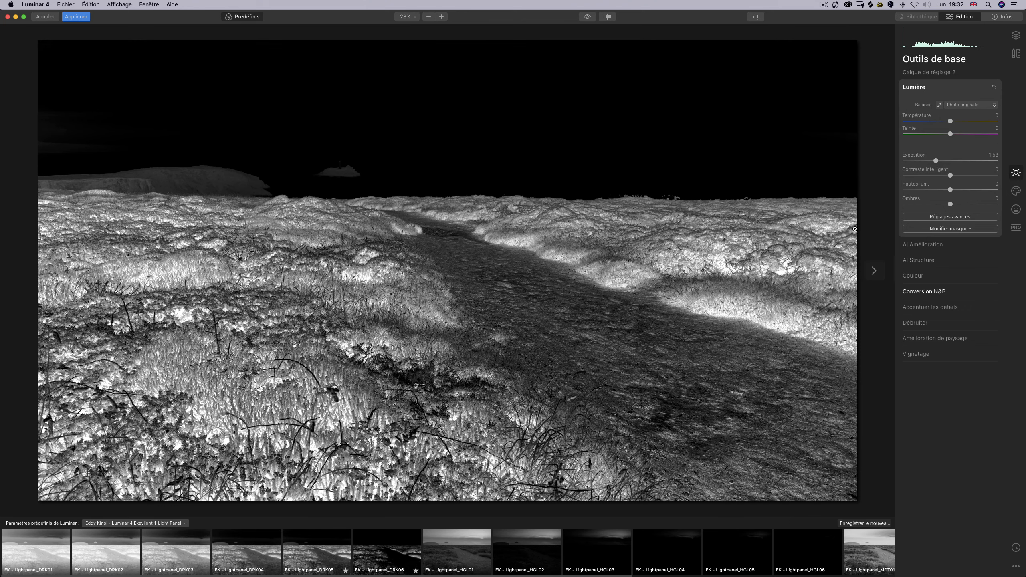
left_click(1016, 35)
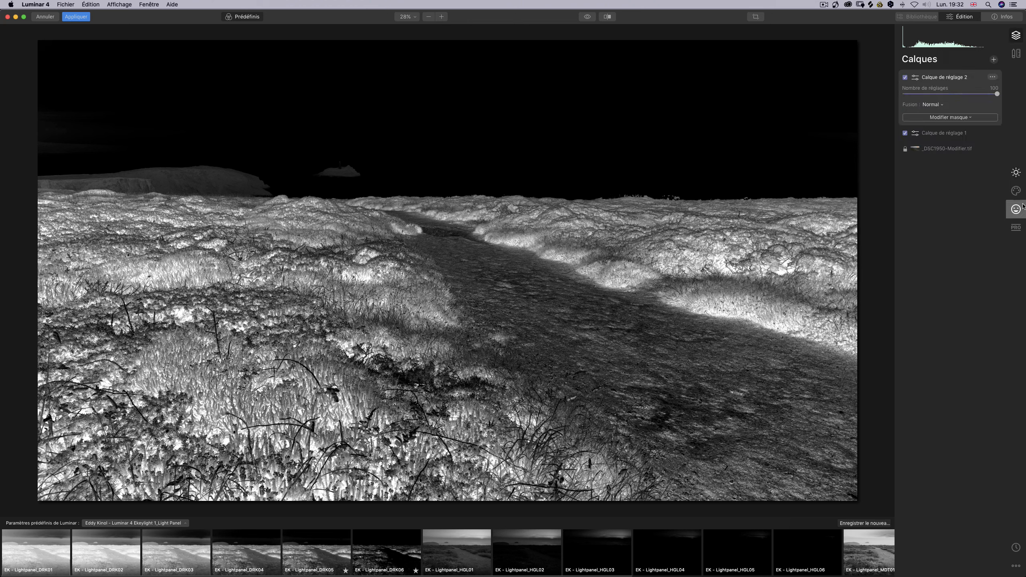
left_click(949, 117)
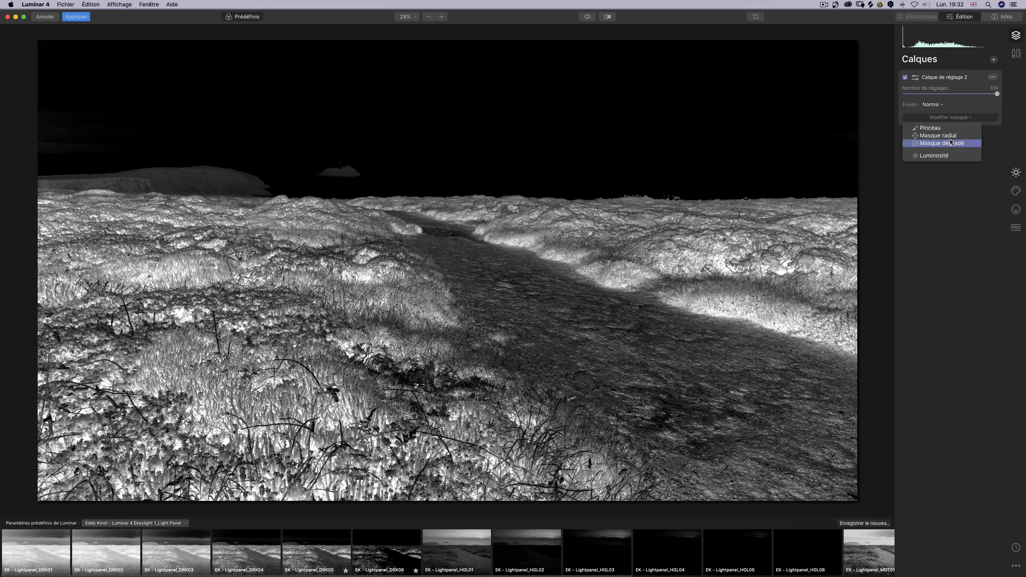
left_click(946, 155)
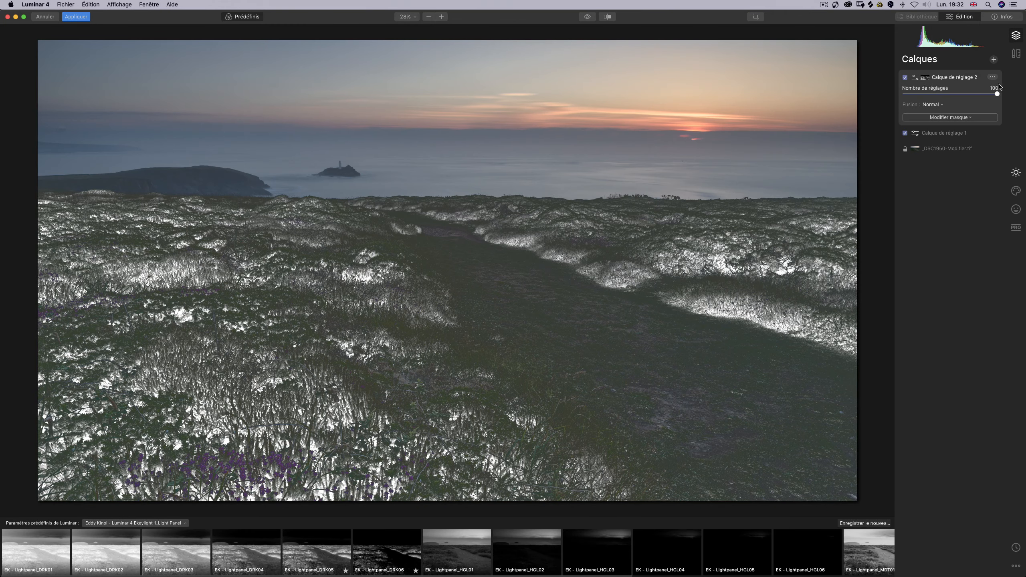
Step: Copy the luminosity mask of Calque de réglage 2 and delete that layer
left_click(993, 77)
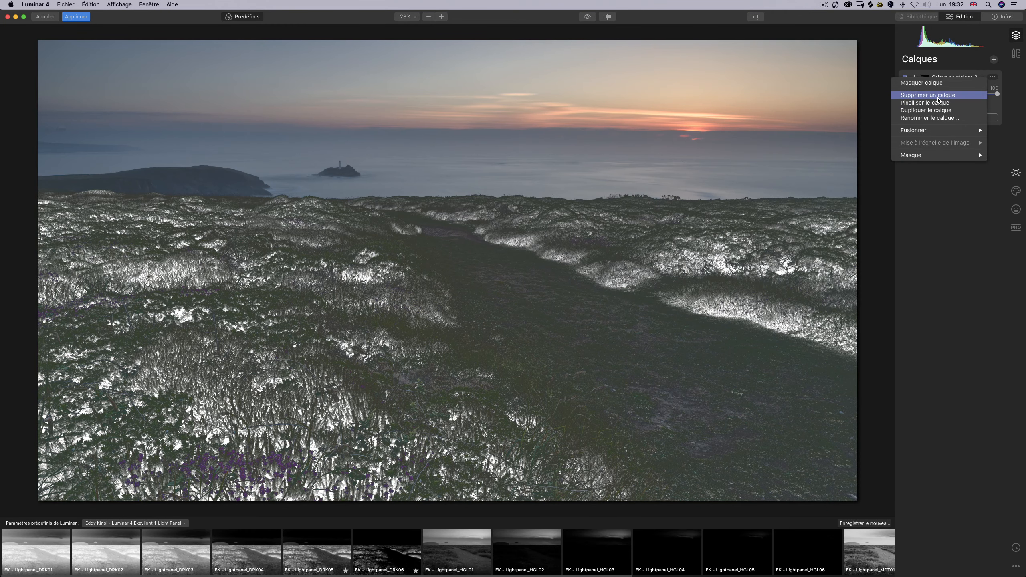
mouse_move(933, 159)
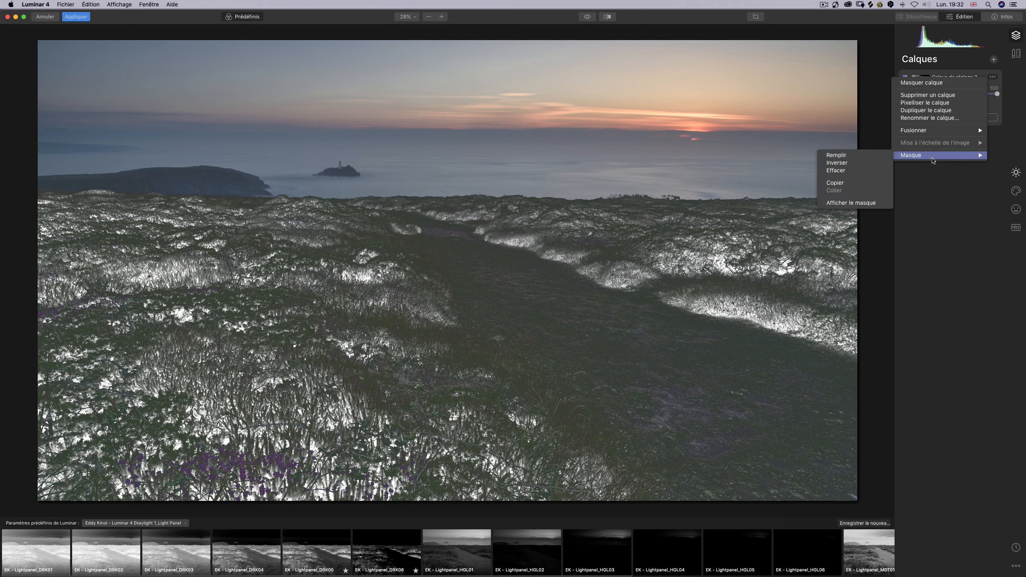
left_click(858, 182)
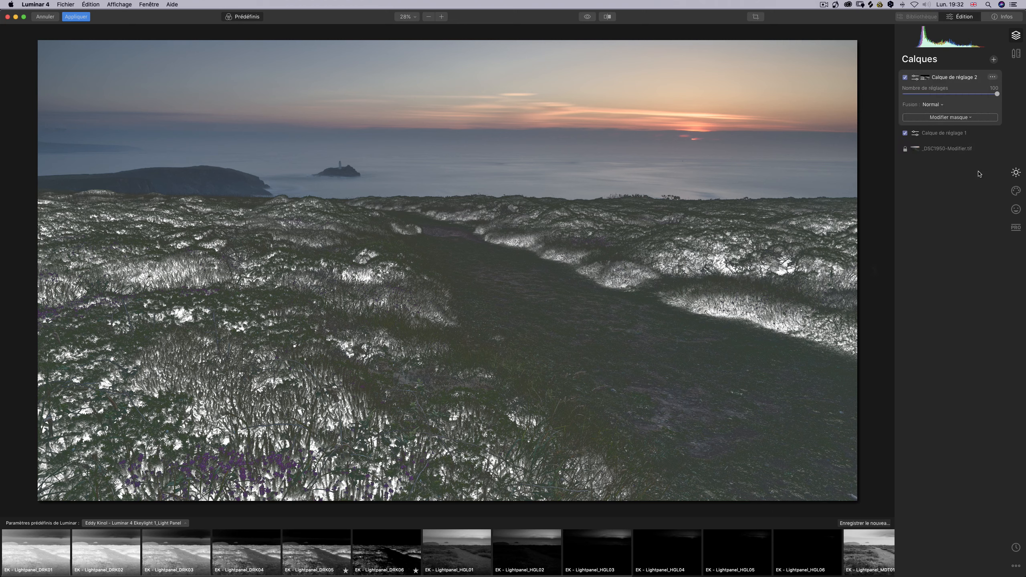
left_click(993, 77)
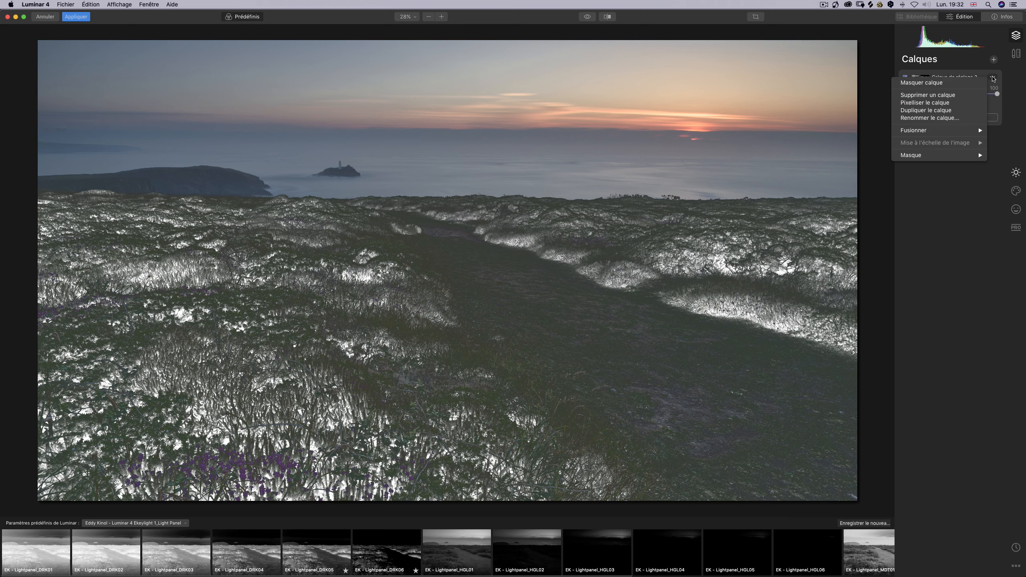
left_click(940, 97)
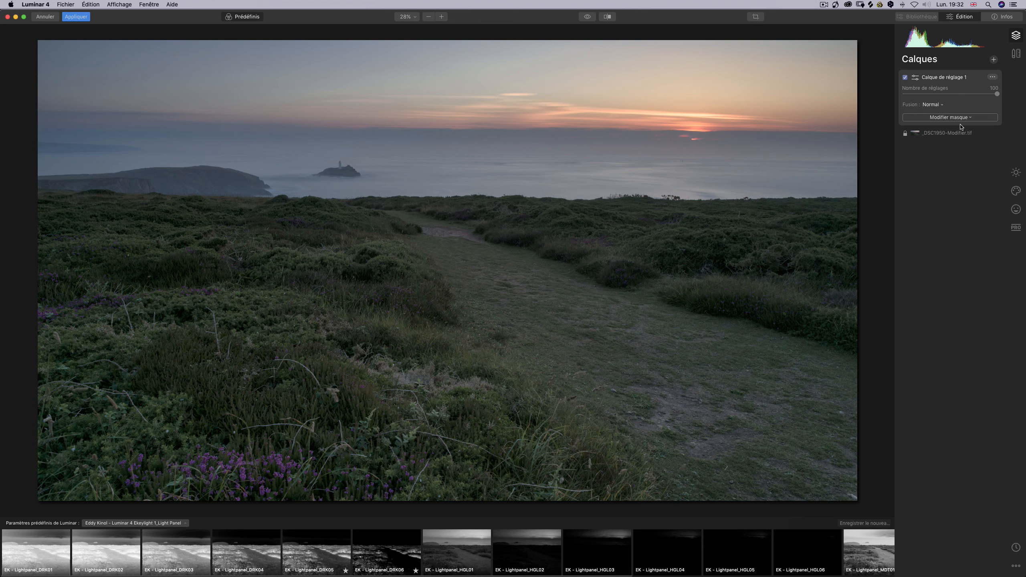
Step: Start a brush mask for the Light tool on Calque de réglage 1 and replace it with the copied luminosity mask
left_click(1014, 174)
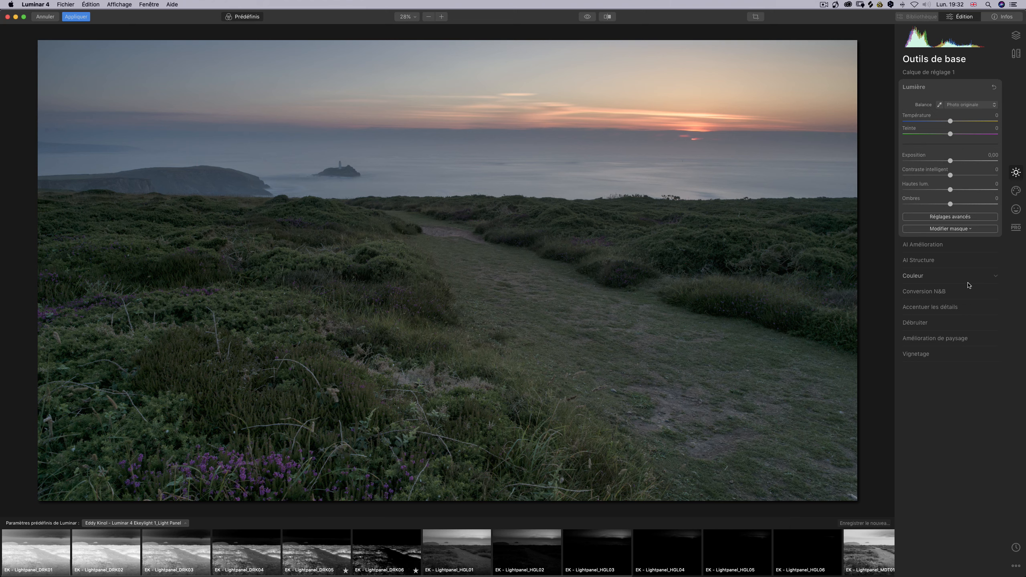
left_click(949, 229)
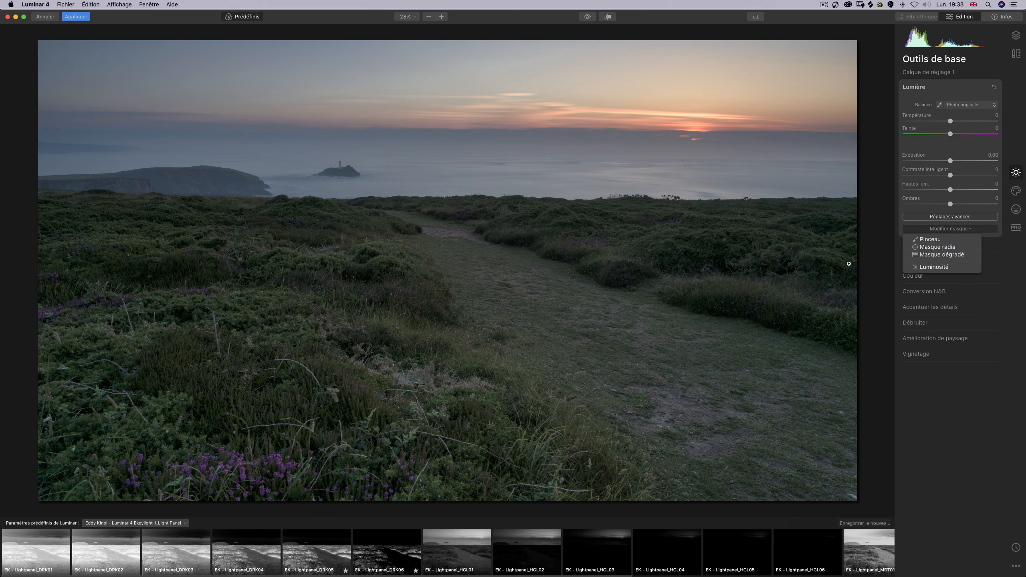
left_click(929, 239)
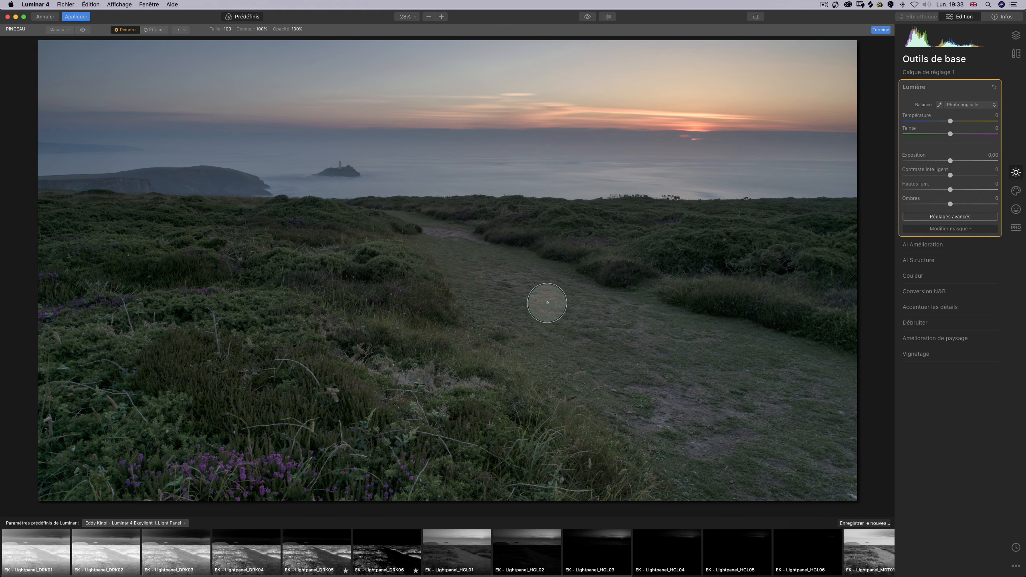
mouse_move(547, 302)
left_mouse_down()
mouse_move(517, 279)
mouse_move(571, 326)
left_mouse_up()
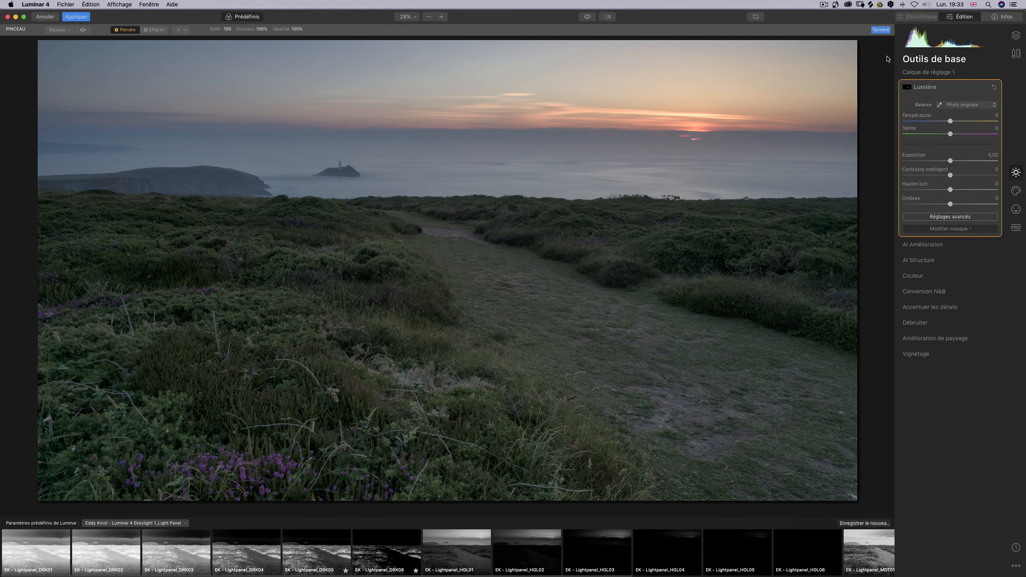
right_click(907, 88)
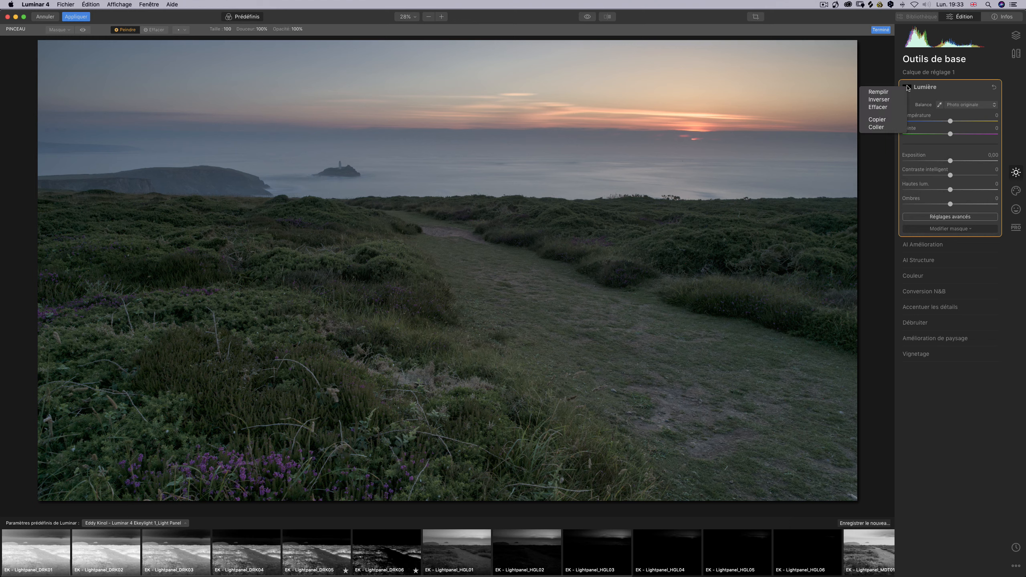
left_click(874, 128)
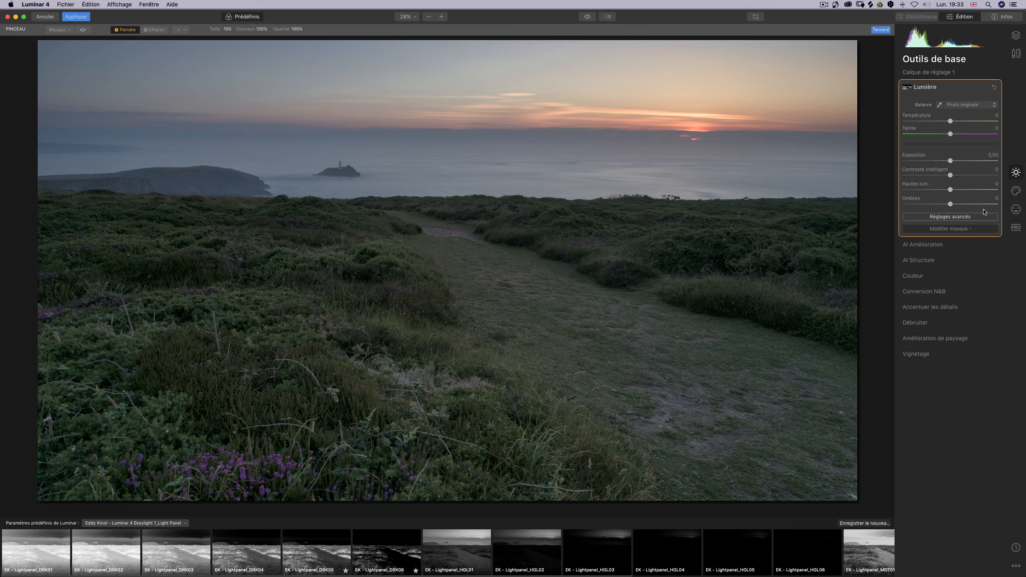
Step: Raise the Smart Contrast of the masked Light adjustment on Calque de réglage 1
left_click(960, 175)
left_click(971, 175)
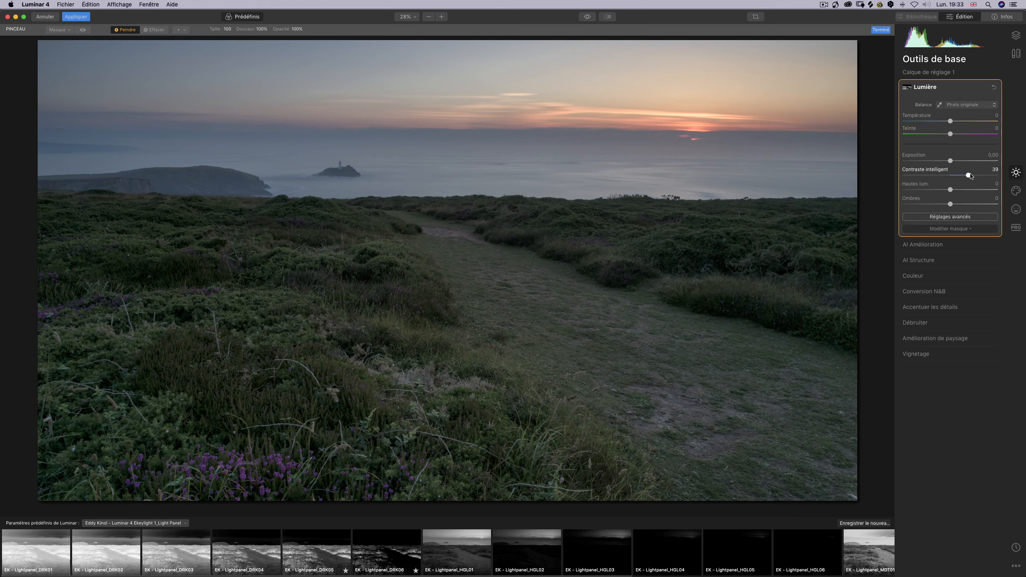
left_click(975, 175)
left_click(978, 175)
Step: Toggle the visibility of Calque de réglage 1 repeatedly to compare the photo with and without its masked contrast adjustment
left_click(1016, 35)
left_click(906, 79)
left_click(906, 79)
left_click(907, 79)
left_click(907, 79)
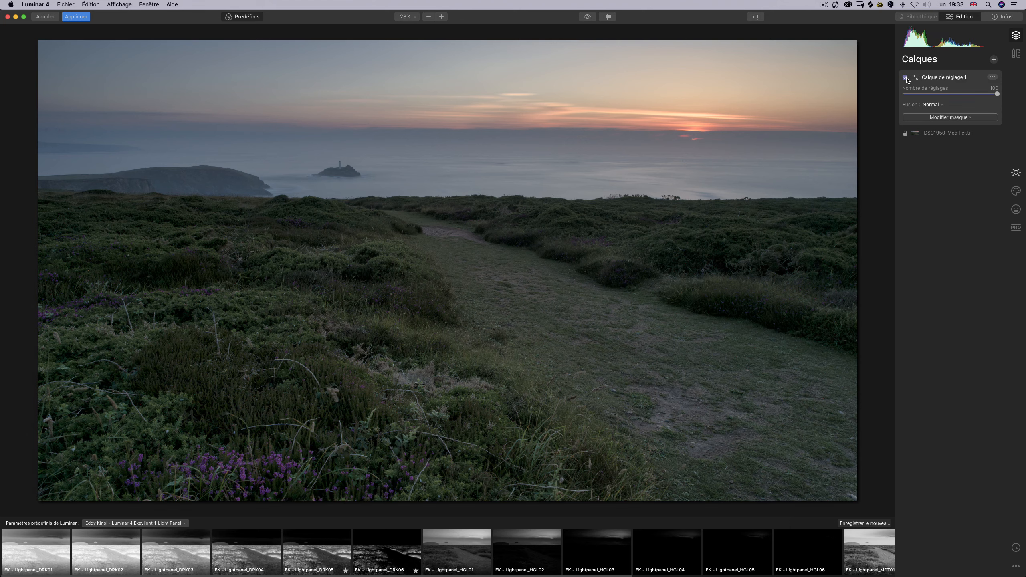
left_click(906, 79)
left_click(907, 78)
left_click(906, 78)
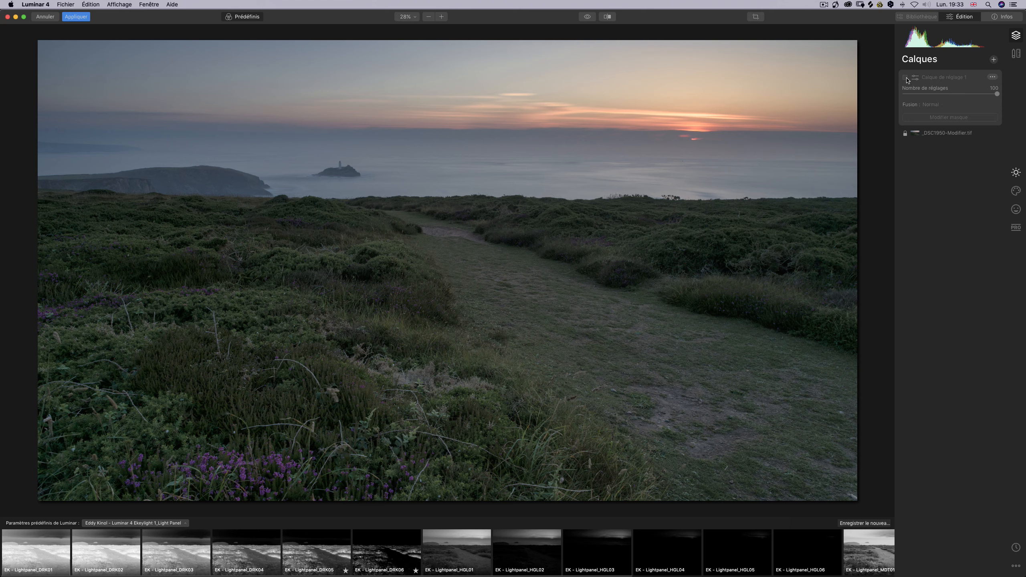
left_click(906, 78)
left_click(907, 78)
left_click(907, 78)
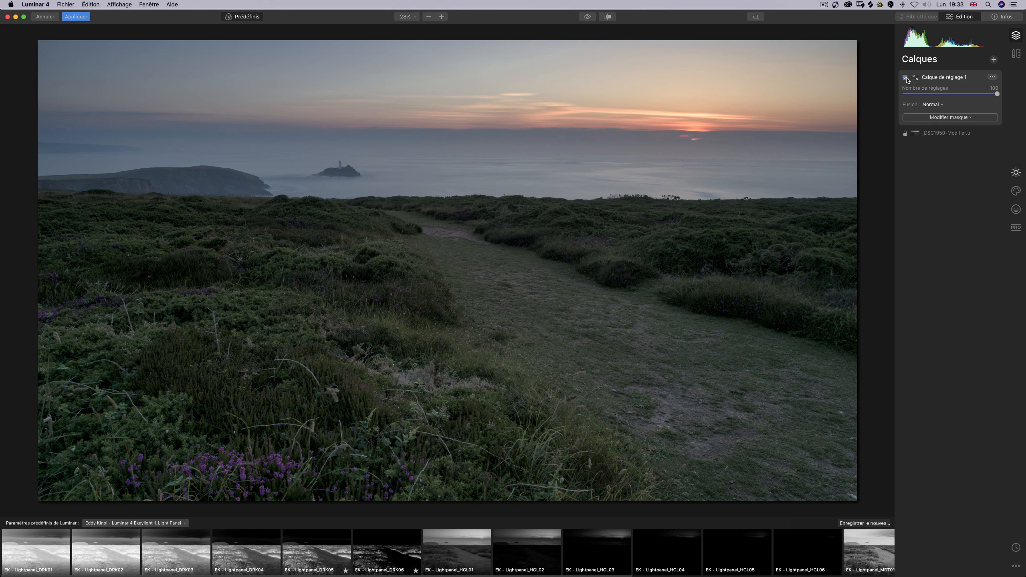
left_click(907, 79)
left_click(907, 78)
Step: Add a vignette on Calque de réglage 1 with amount -100 and size 0, centred near the far end of the path
left_click(1016, 172)
left_click(927, 354)
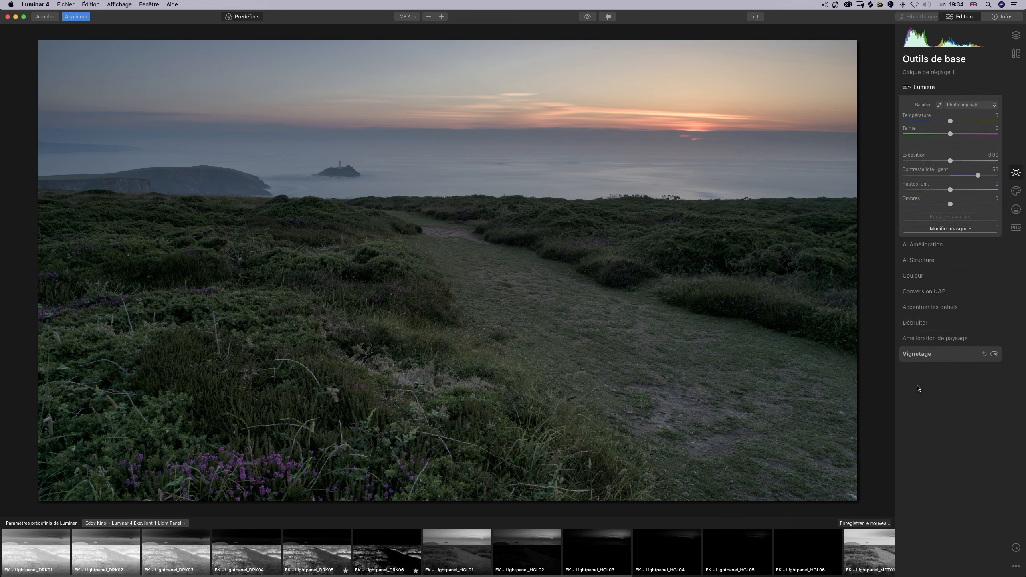
left_click(946, 229)
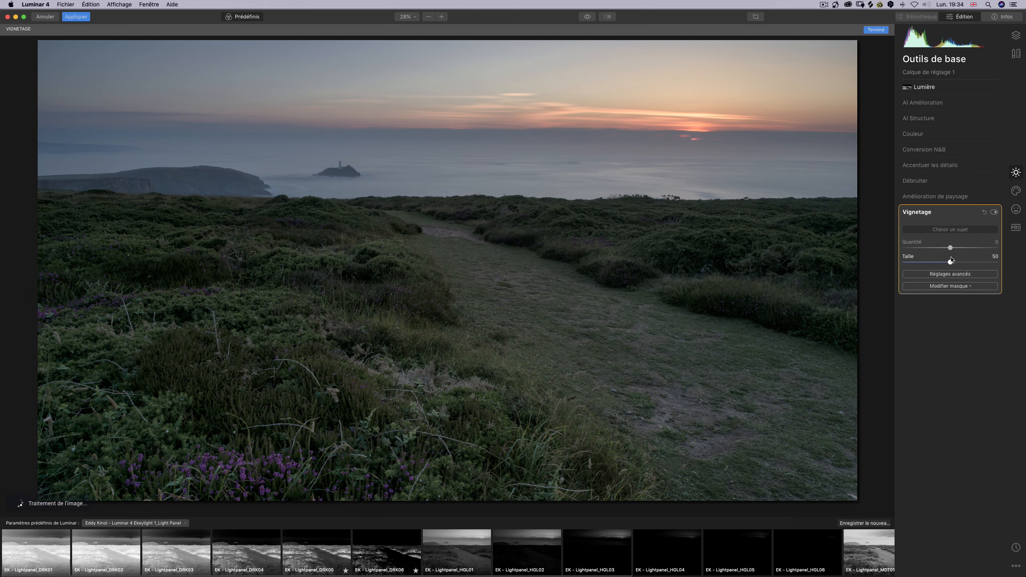
left_click_drag(946, 251, 935, 251)
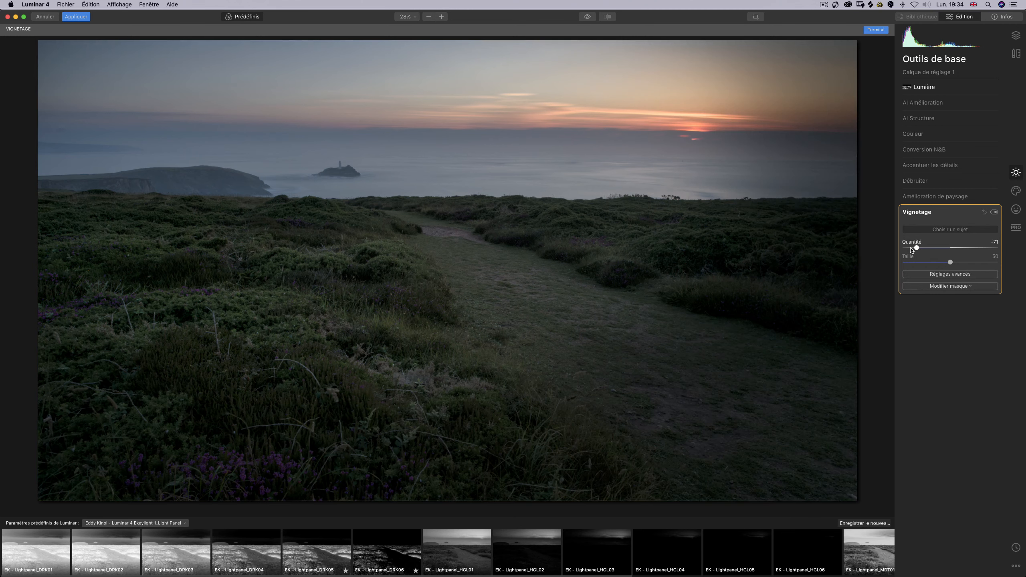
left_click_drag(908, 248, 903, 248)
left_click(903, 262)
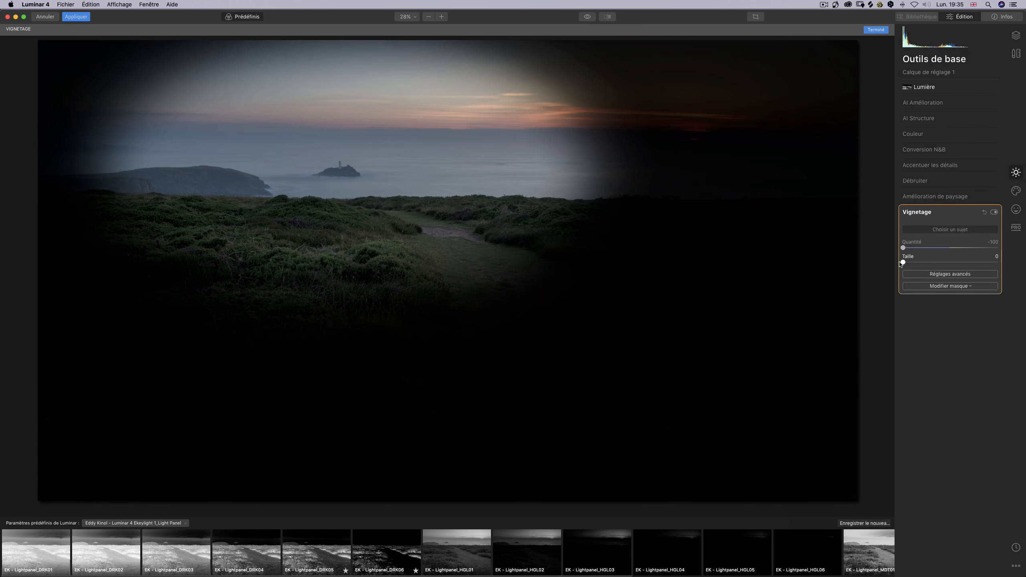
left_click(968, 229)
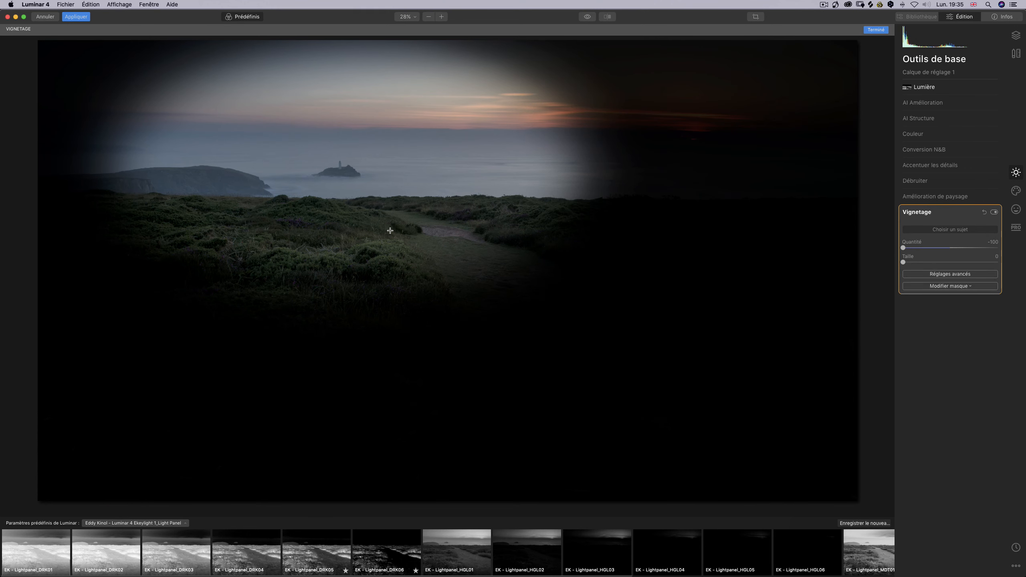
left_click(379, 190)
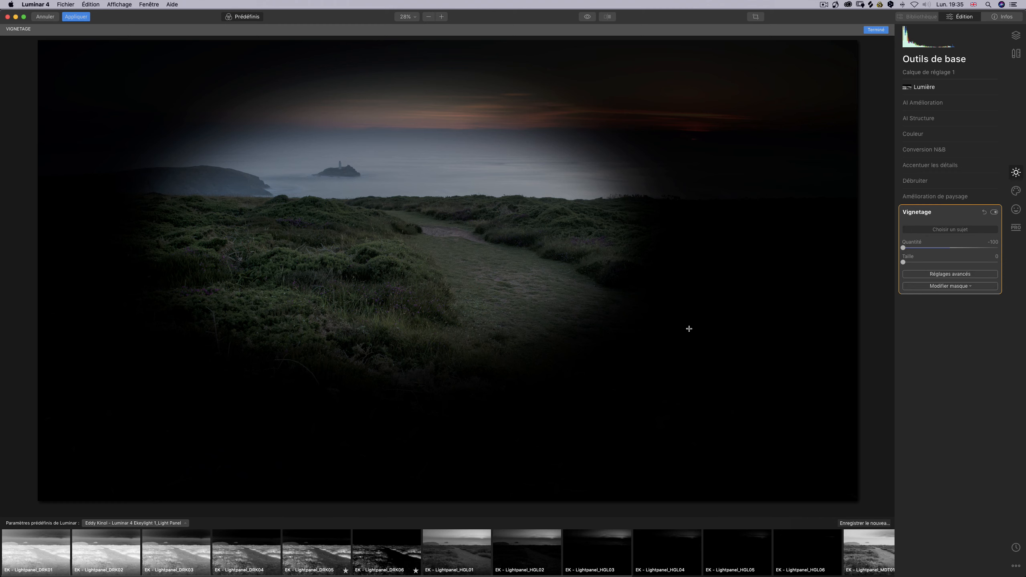
Step: Soften the vignette by setting its feather to 100 and its amount to -38
left_click(961, 275)
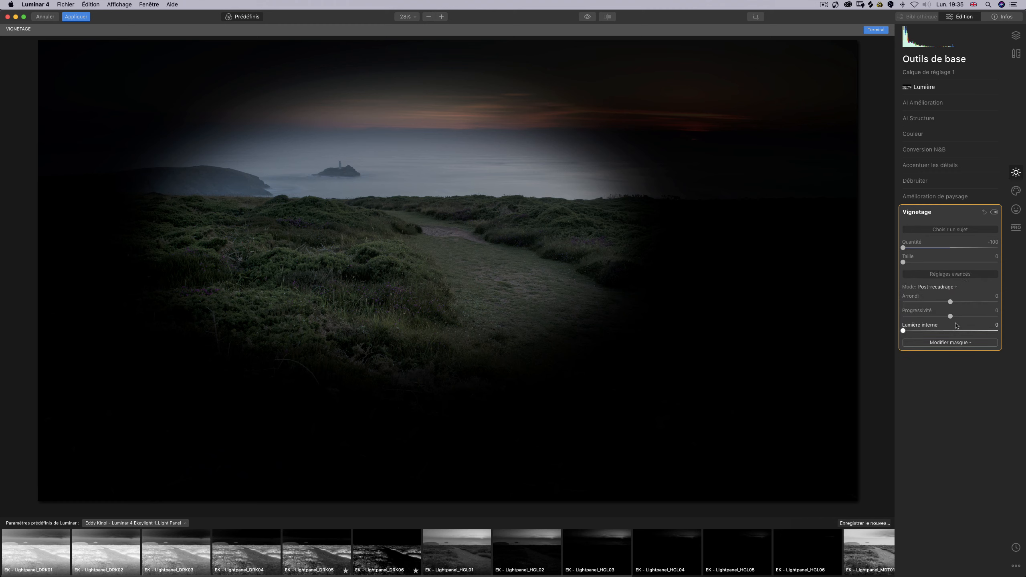
left_click_drag(950, 316, 1022, 317)
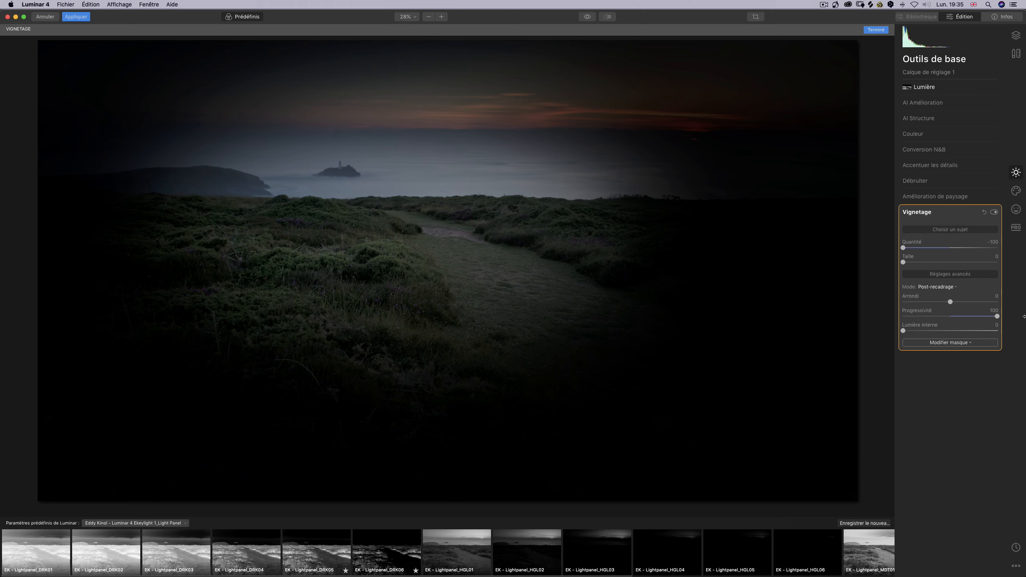
left_click_drag(904, 247, 932, 248)
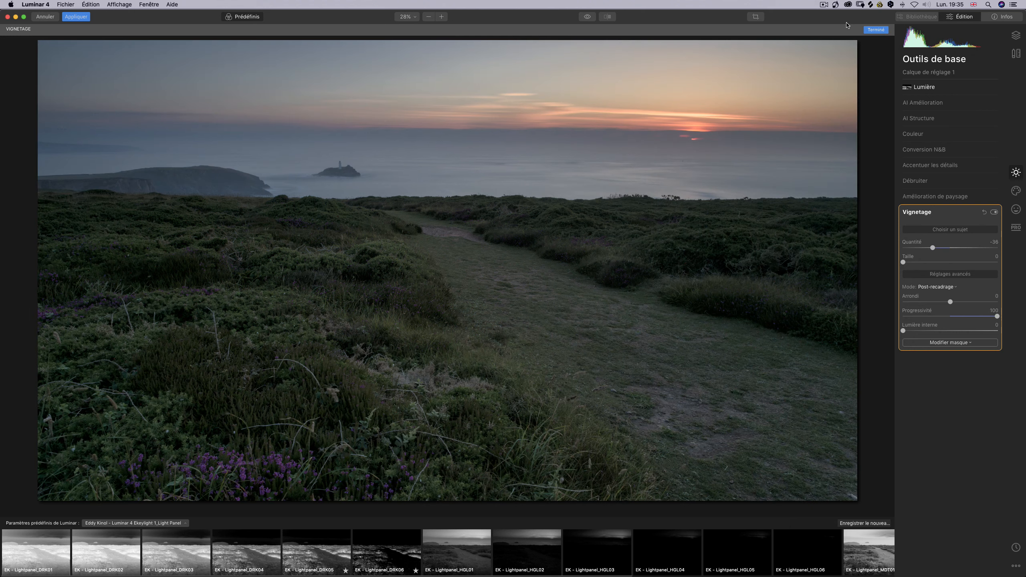
left_click(876, 29)
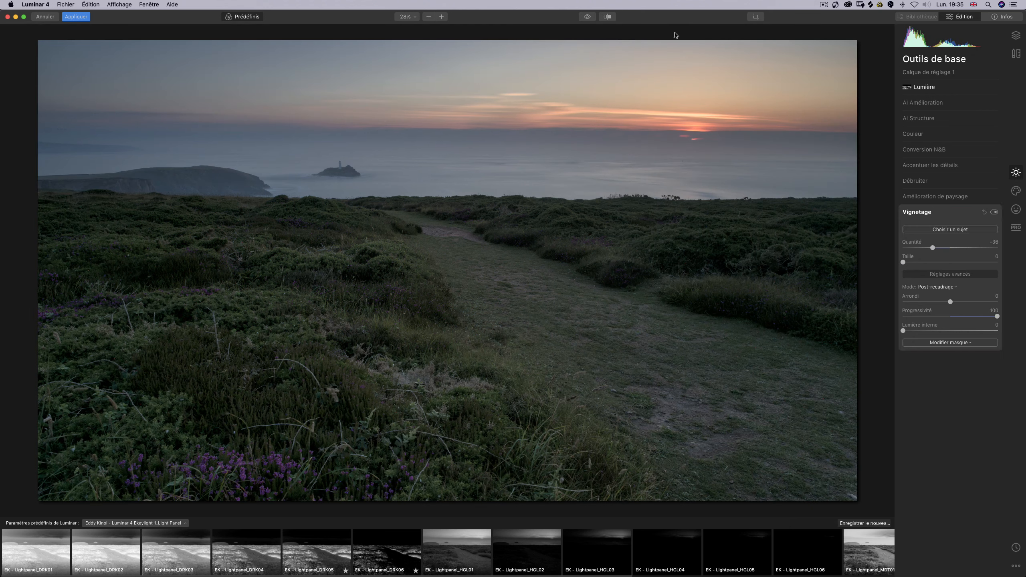
Step: Compare the original photo with the edited version several times to judge the overall retouch
left_click(593, 17)
left_click(593, 17)
left_click(593, 17)
left_click(593, 17)
left_click(593, 17)
left_click(592, 17)
left_click(592, 17)
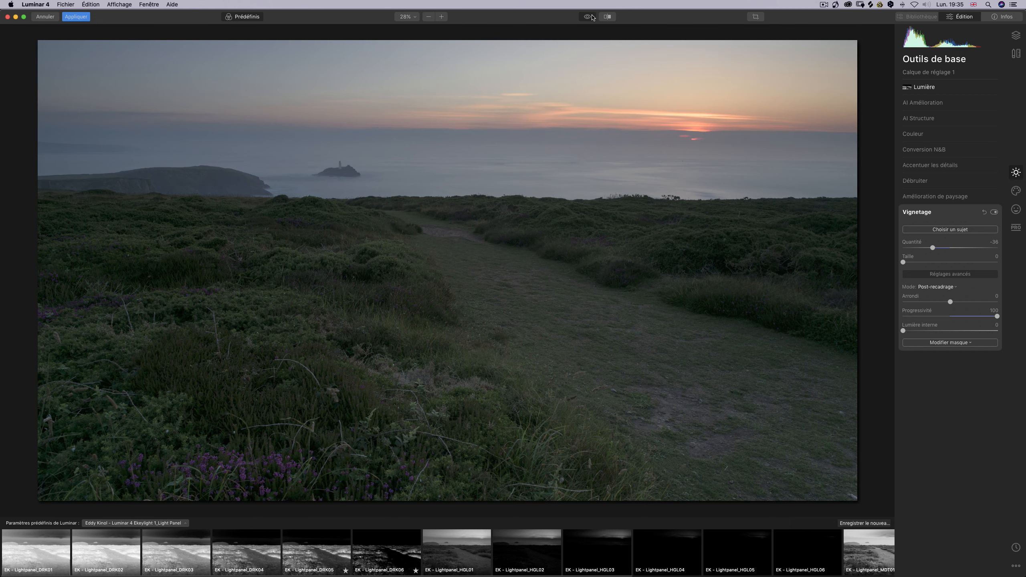
left_click(593, 17)
left_click(593, 17)
left_click(593, 17)
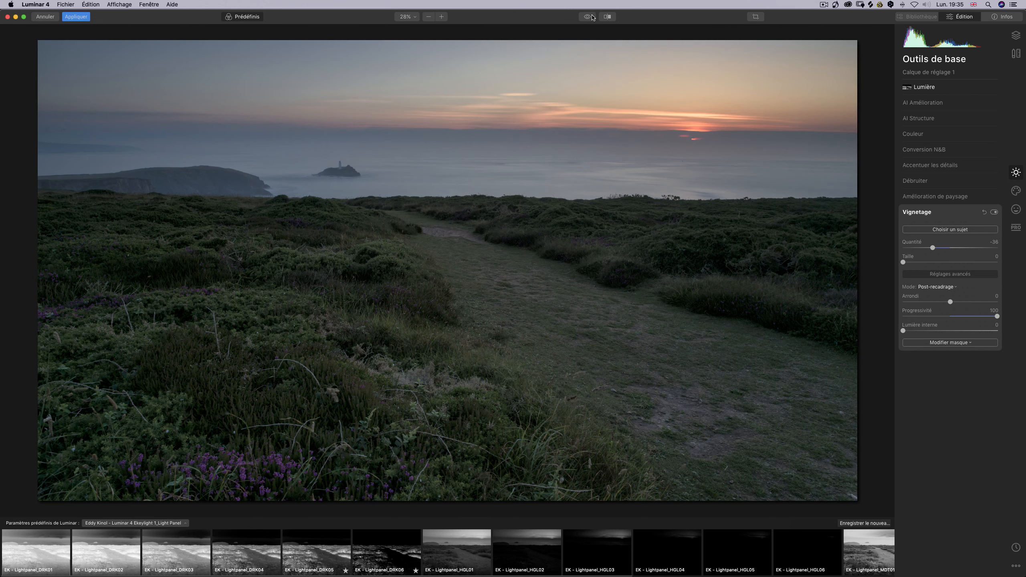
left_click(593, 16)
left_click(593, 17)
left_click(593, 16)
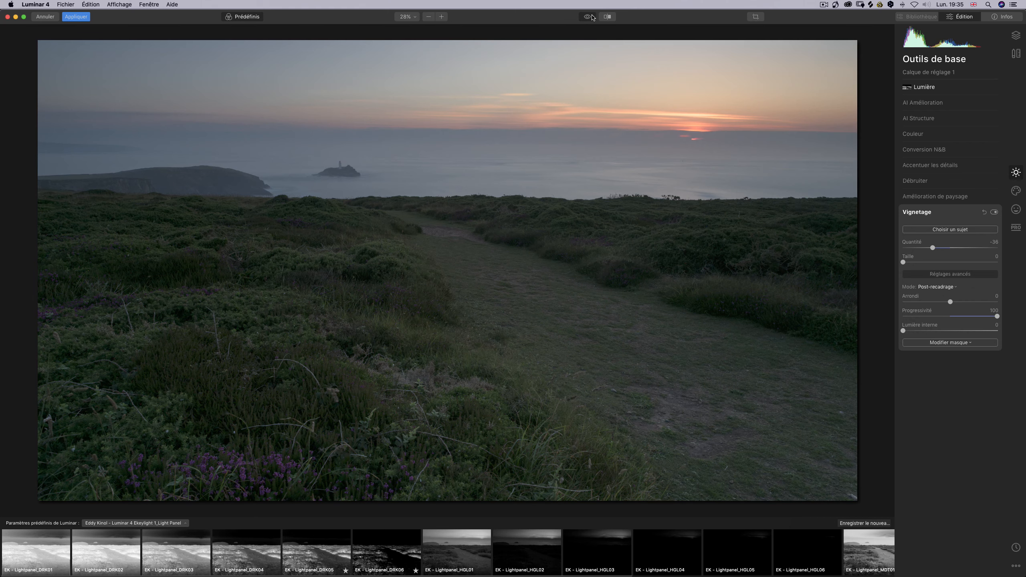
left_click(593, 17)
left_click(593, 17)
left_click(592, 16)
left_click(592, 17)
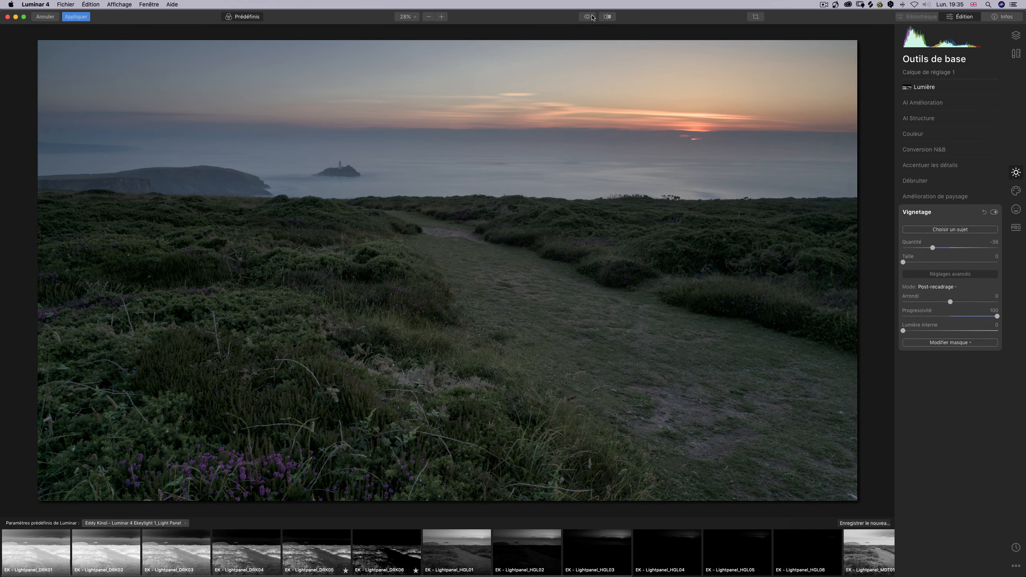
Step: Apply the finished edits to the photo
left_click(75, 16)
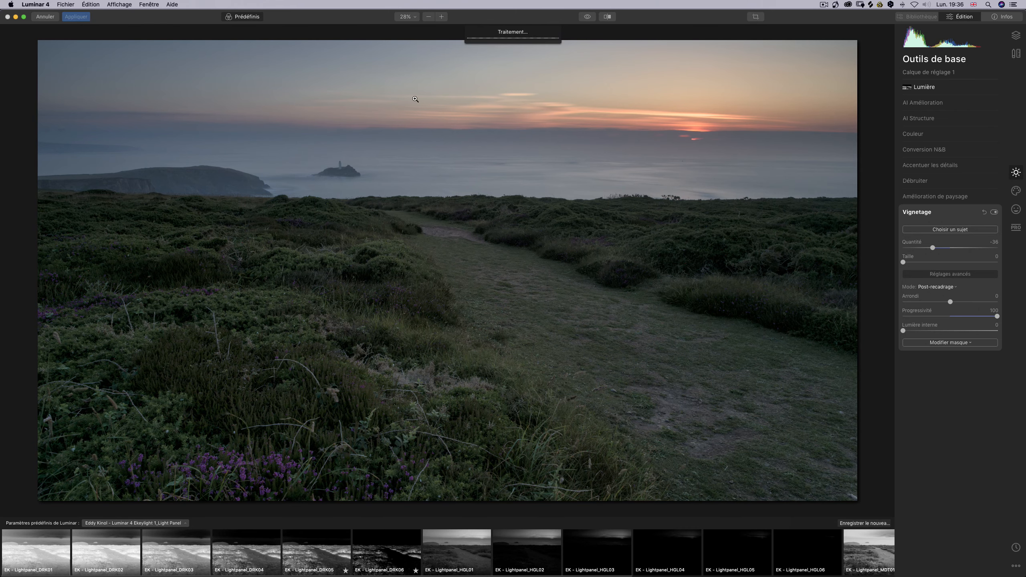